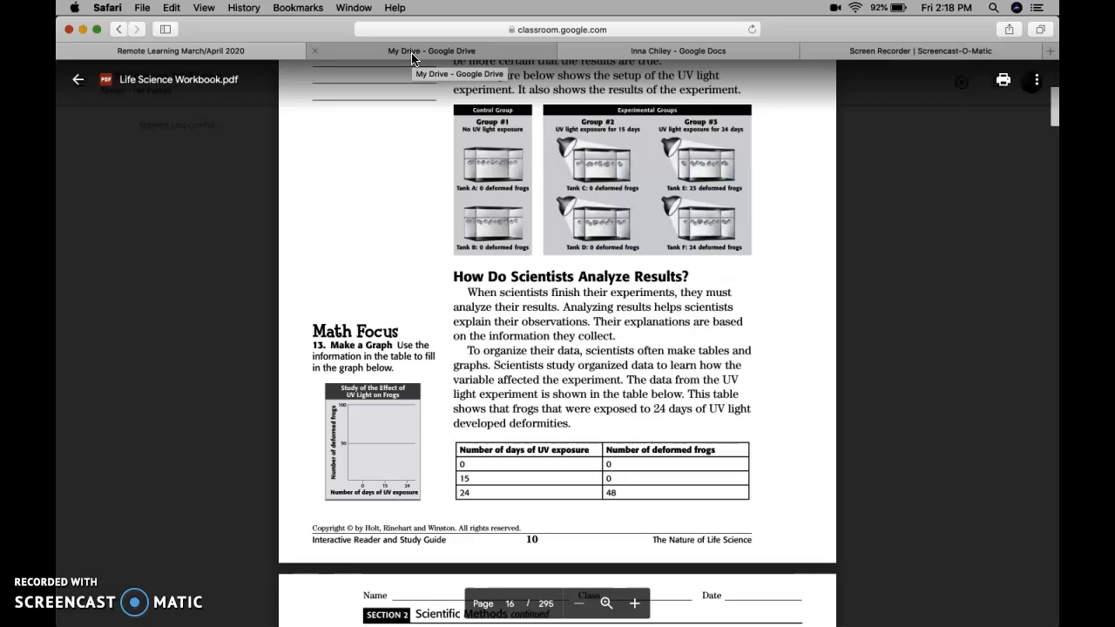
# - Switch to Google Drive and create a new blank Google Sheets spreadsheet
pyautogui.click(412, 53)
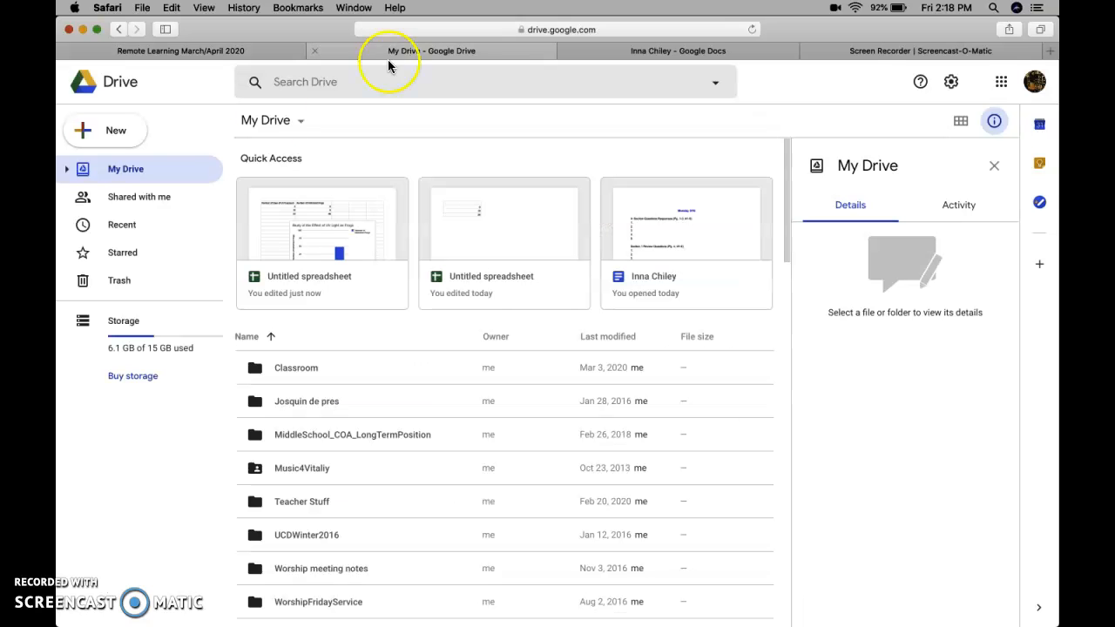
pyautogui.click(121, 135)
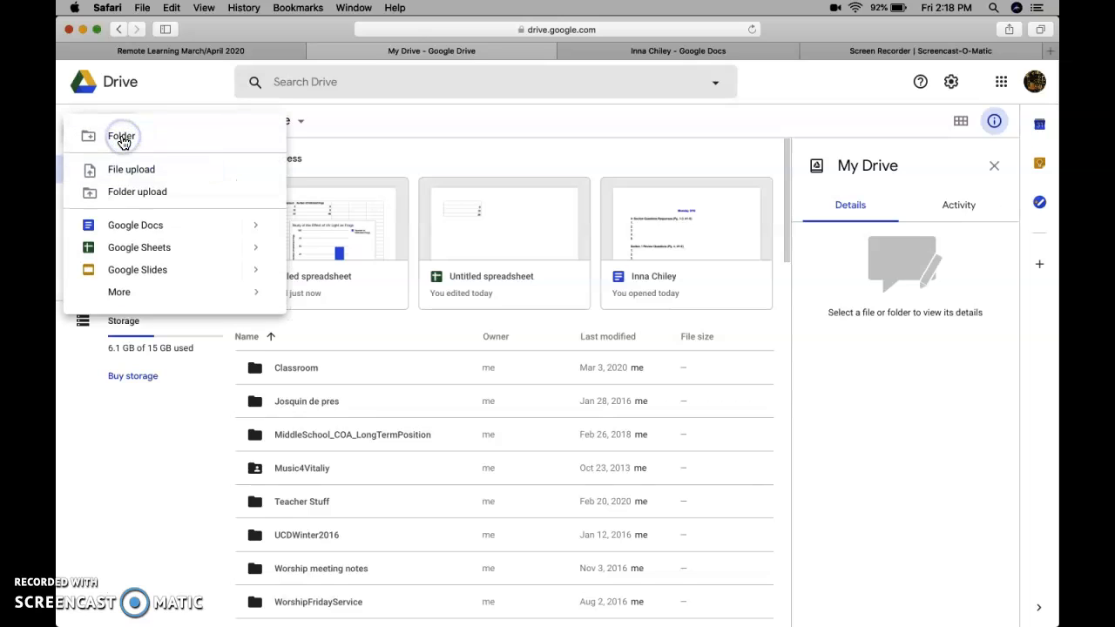
pyautogui.click(151, 248)
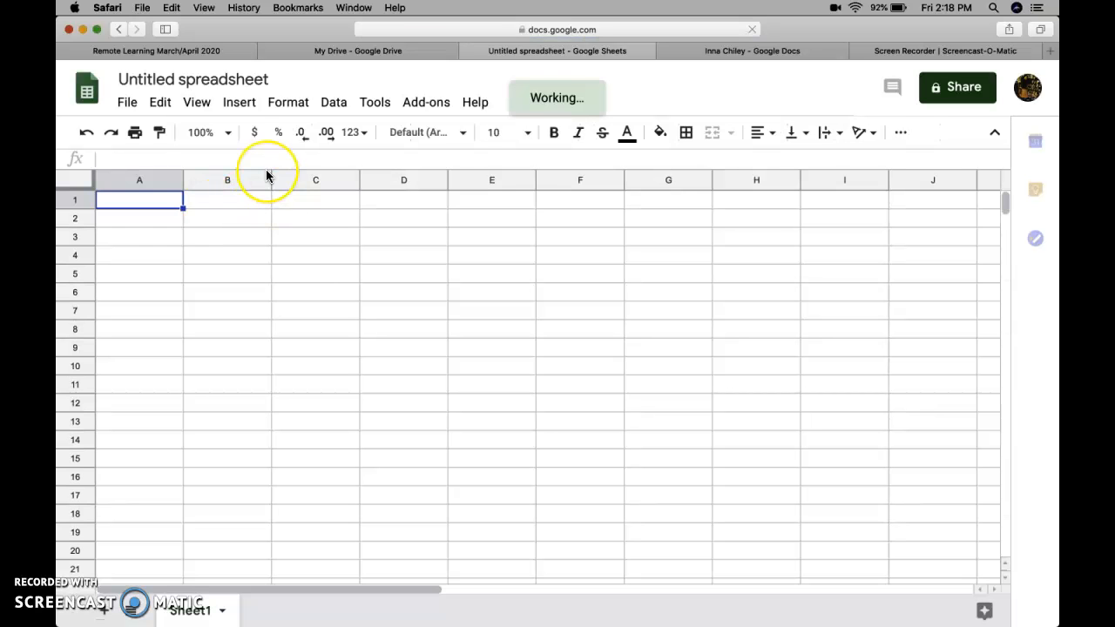
# - Check the UV exposure table in the Life Science Workbook, and create another blank Google Sheets spreadsheet from Google Drive
pyautogui.click(207, 51)
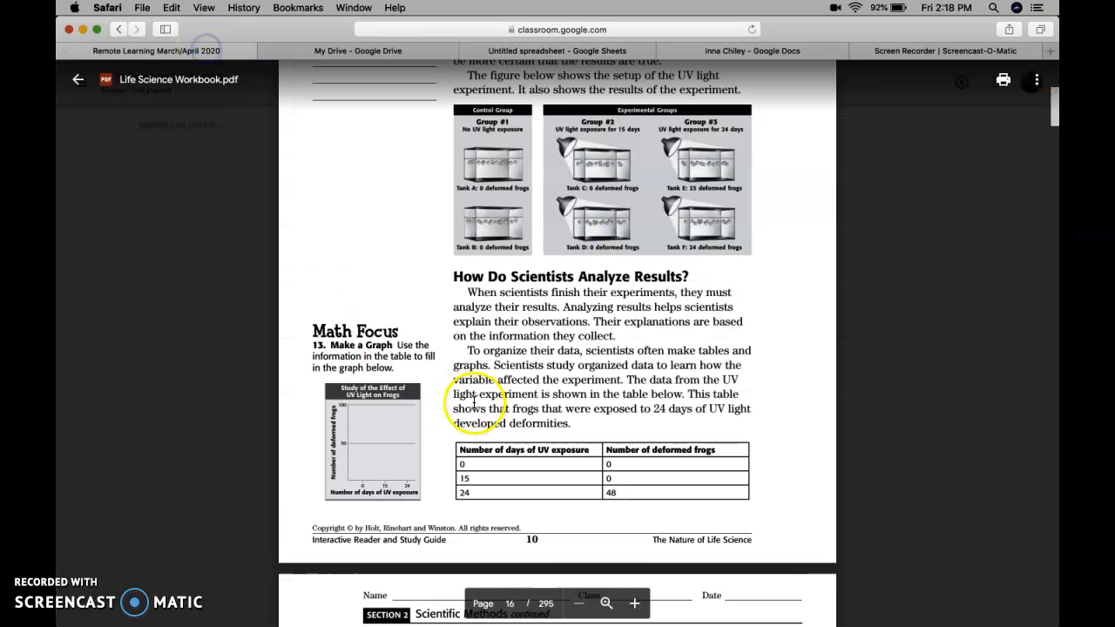
pyautogui.click(568, 472)
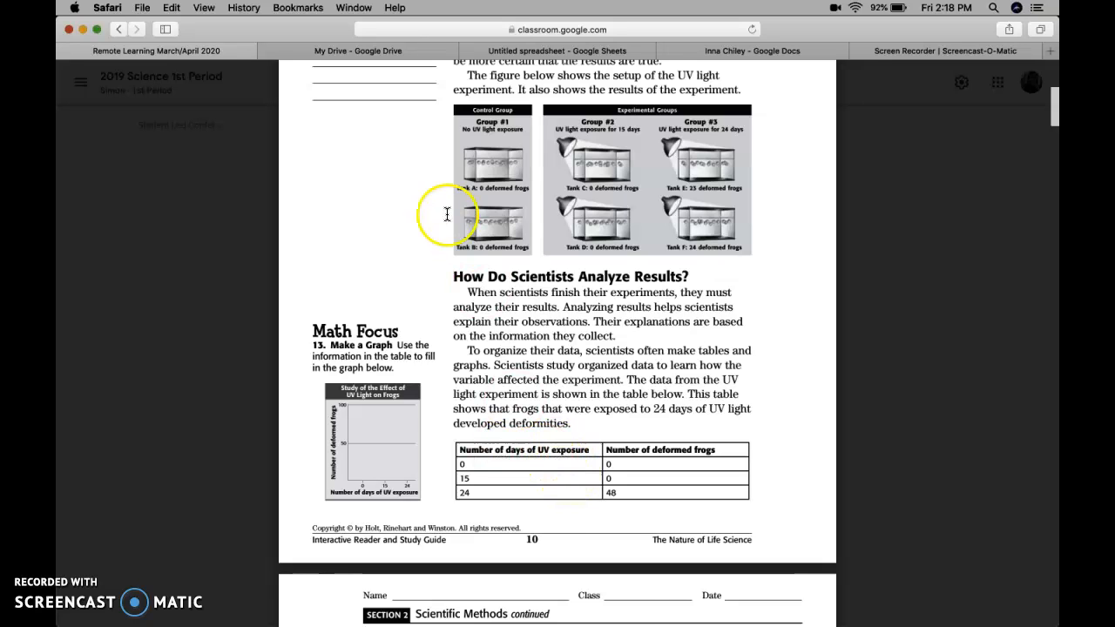
pyautogui.click(366, 54)
pyautogui.click(236, 319)
pyautogui.click(291, 52)
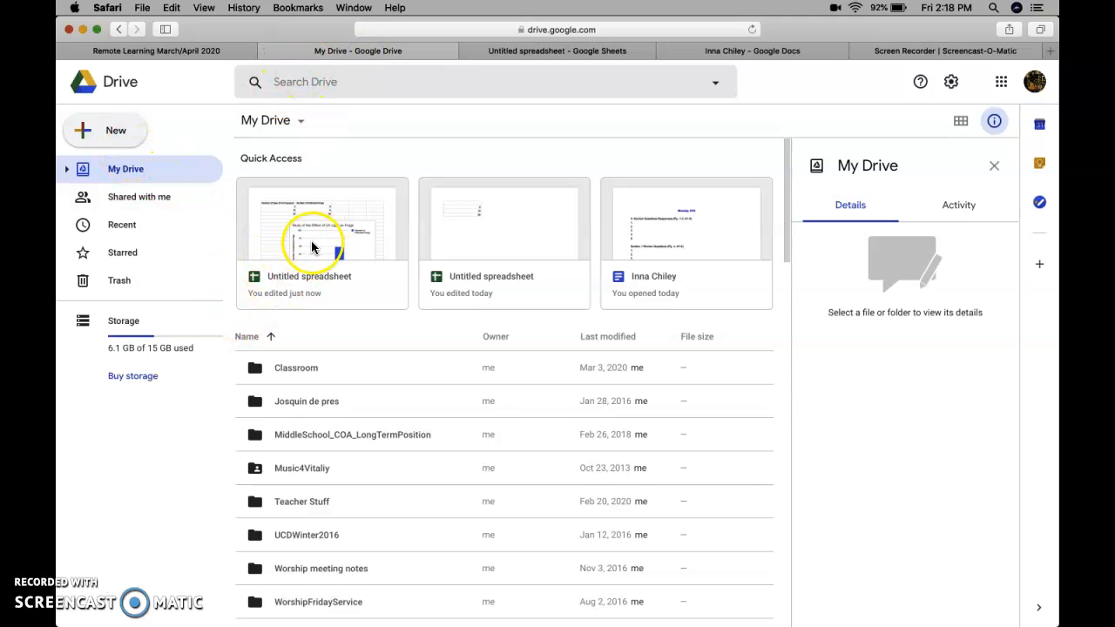
pyautogui.click(118, 135)
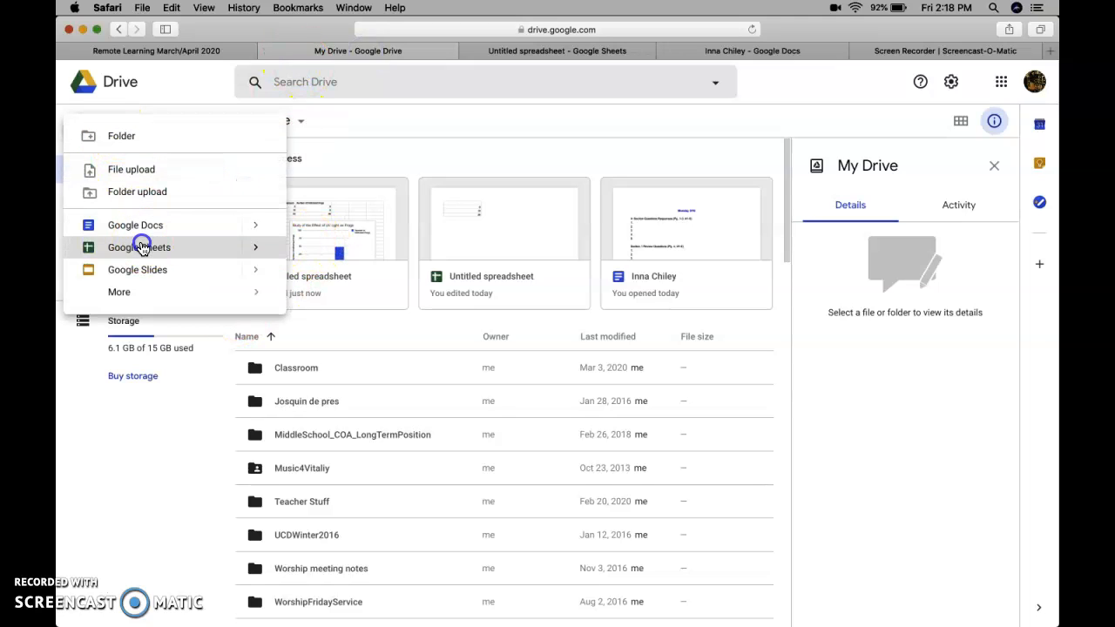
pyautogui.click(141, 243)
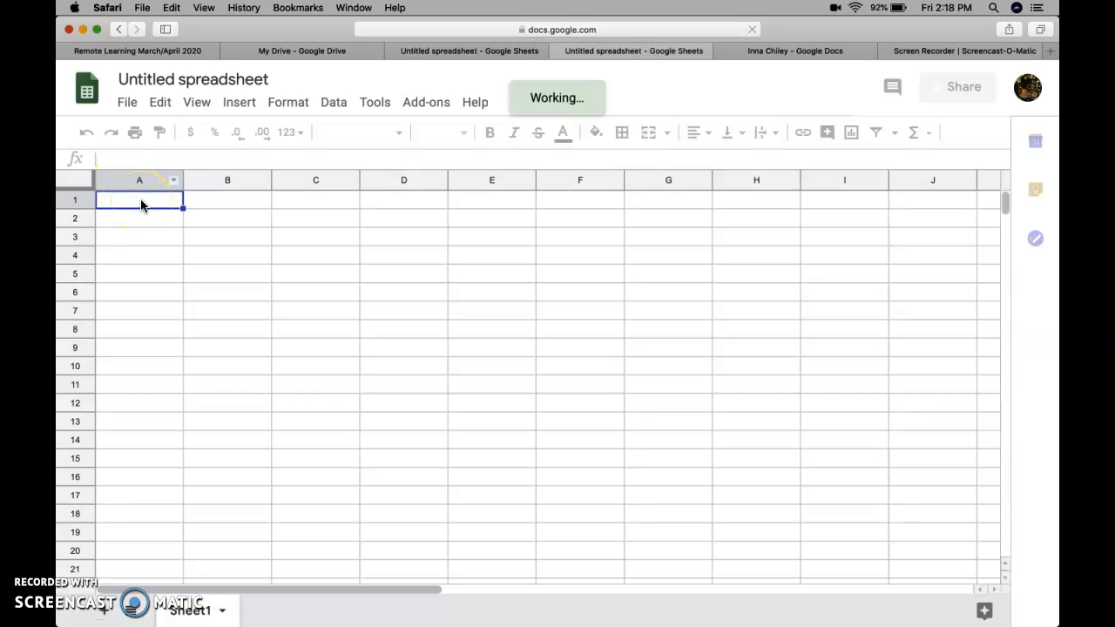
# - Enter the header "Number of Days of UV Exposure" in cell A1 and widen column A to fit it
pyautogui.write('N')
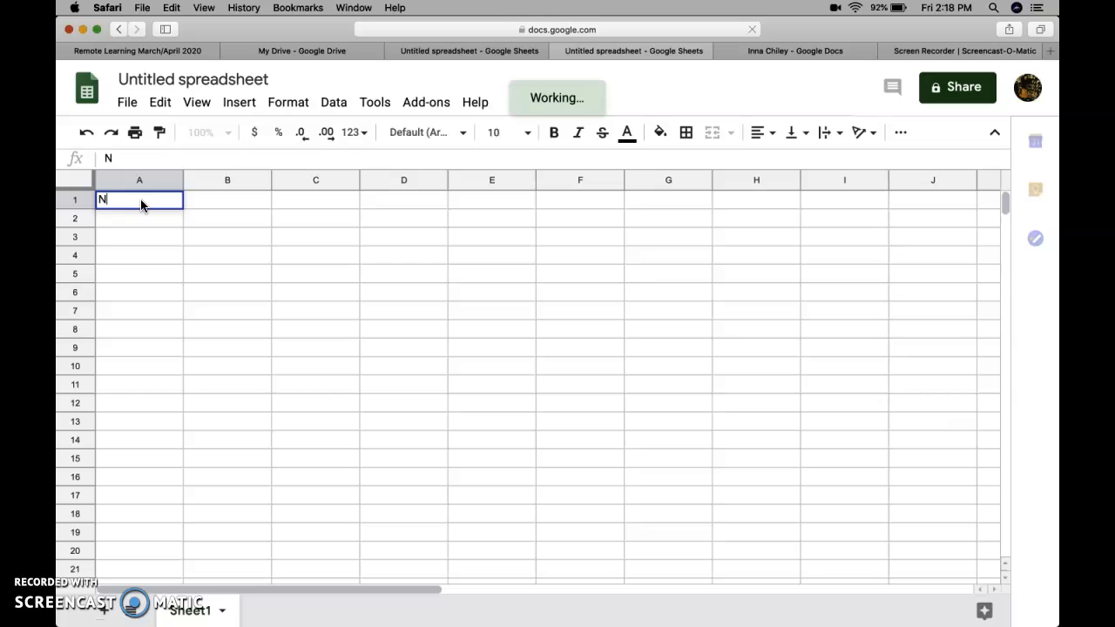
pyautogui.write('umber of Days of UV Exposure')
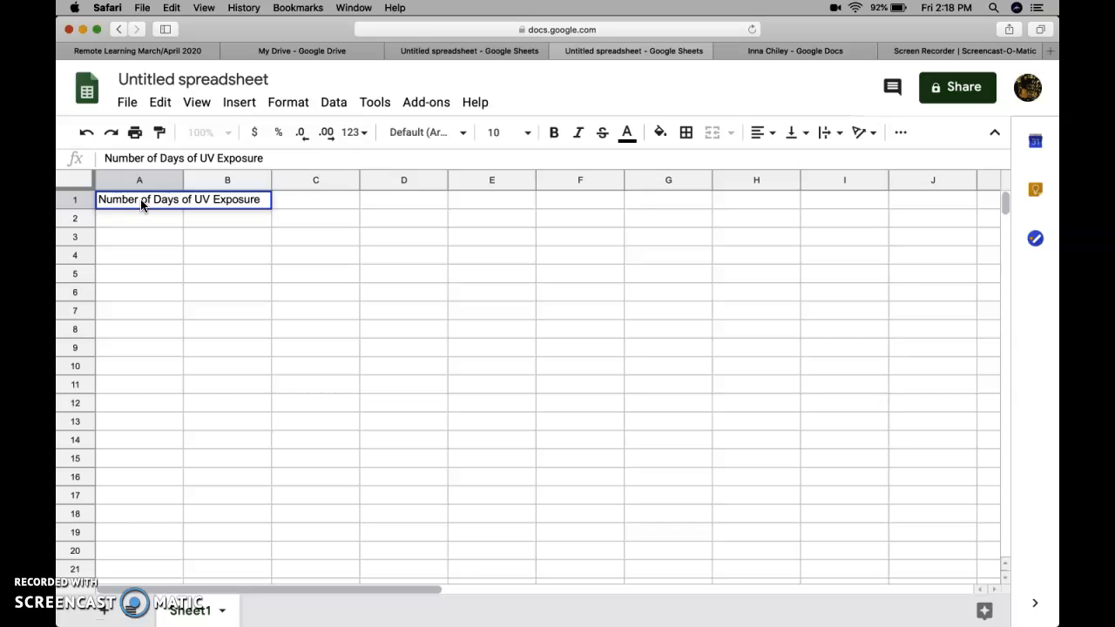
pyautogui.moveTo(183, 180); pyautogui.dragTo(273, 179)
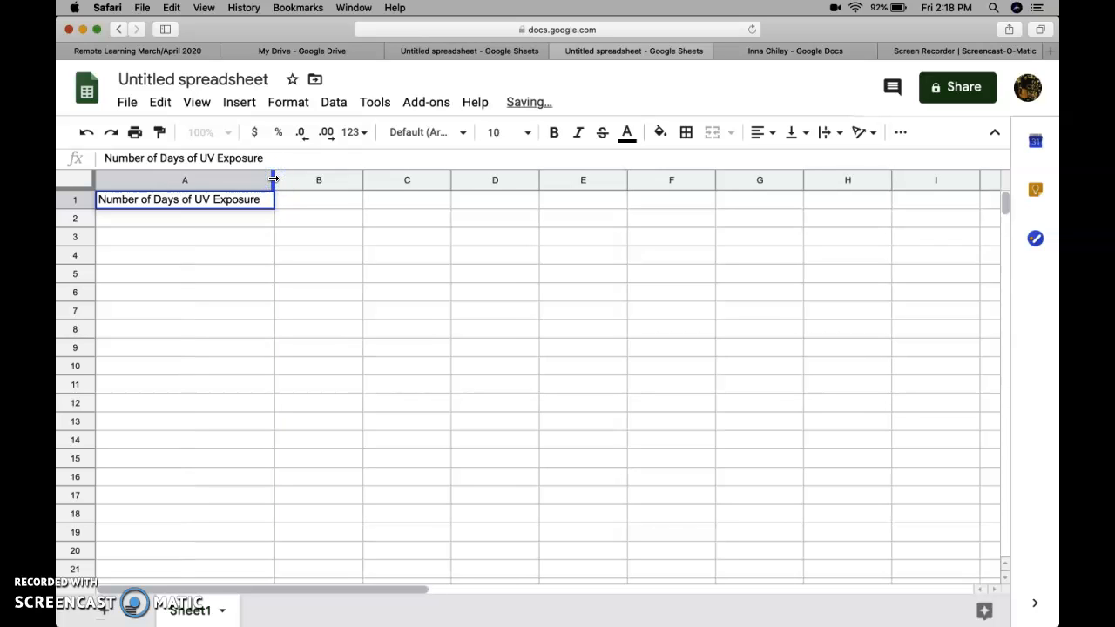
# - Close Google Drive and the unused empty spreadsheet, keeping the spreadsheet with the UV exposure header open
pyautogui.click(291, 54)
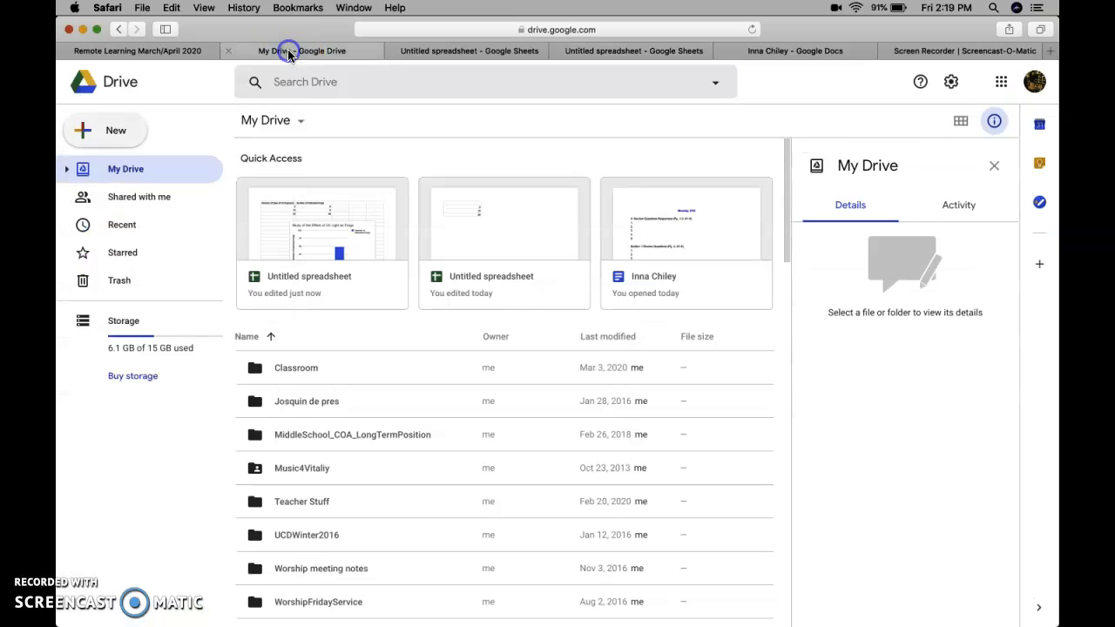
pyautogui.click(228, 50)
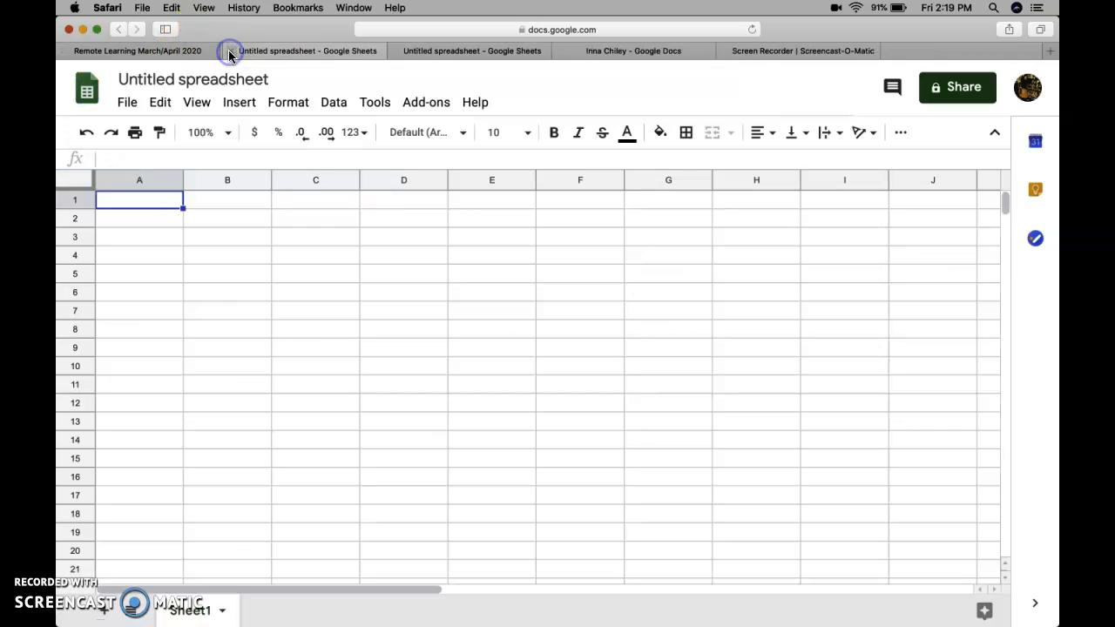
pyautogui.click(404, 54)
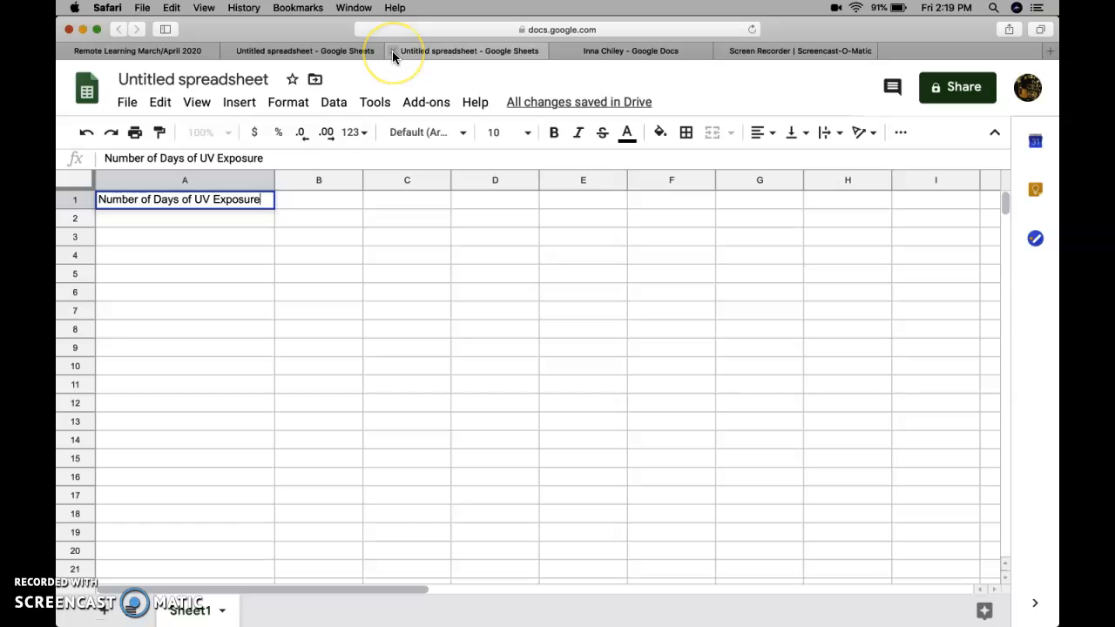
pyautogui.click(350, 49)
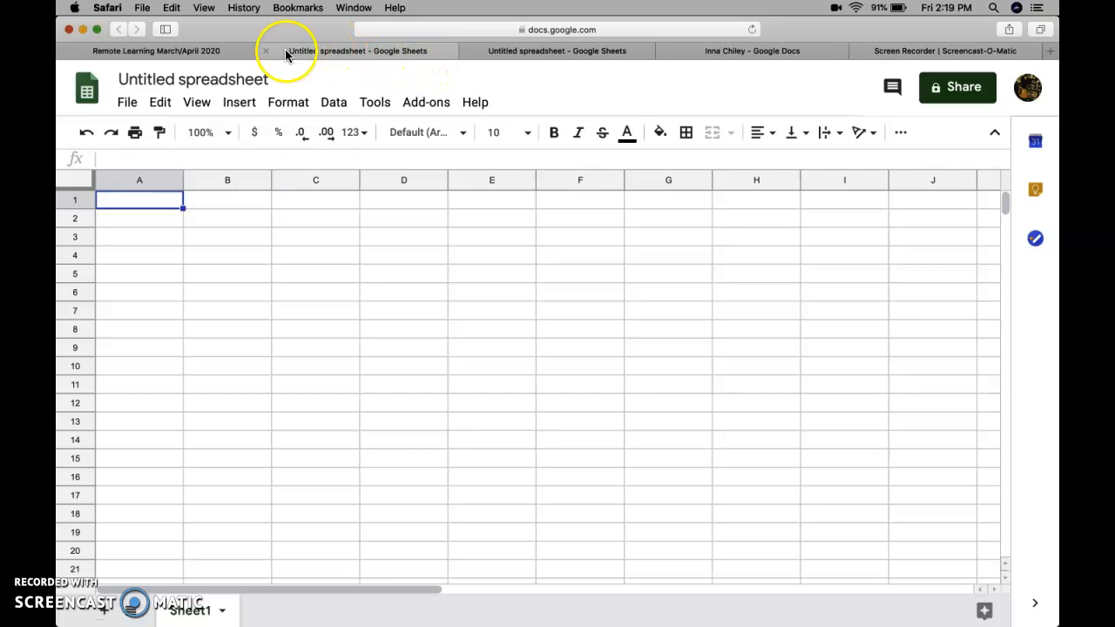
pyautogui.click(268, 49)
# - Enter the workbook table's second header, "Number of Deformed Frogs", in cell B1 and widen column B to fit it
pyautogui.click(192, 48)
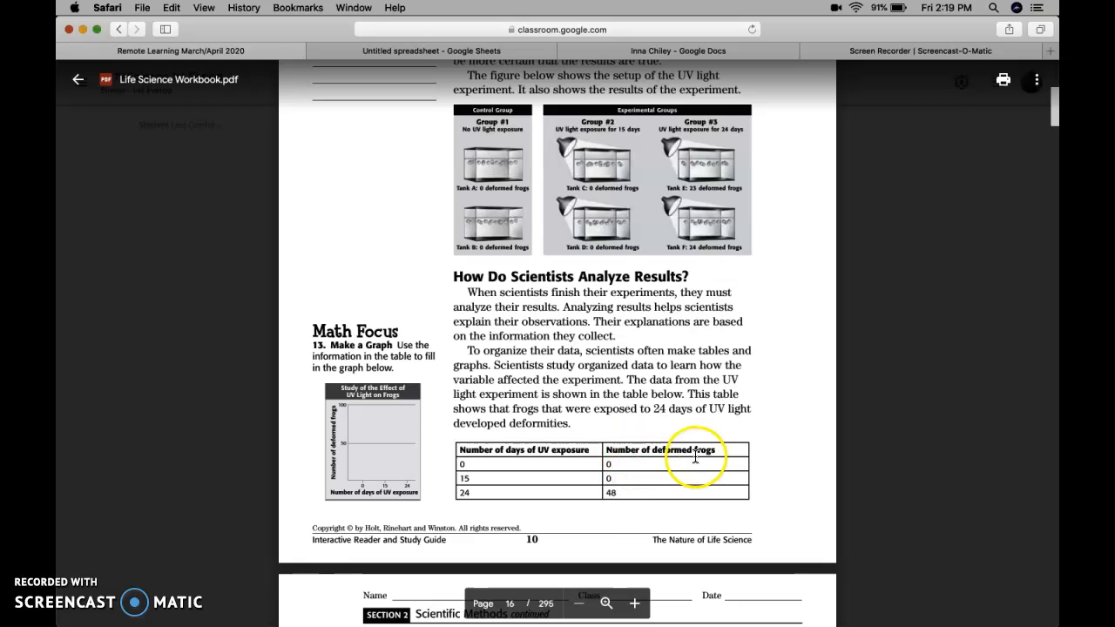
pyautogui.click(366, 50)
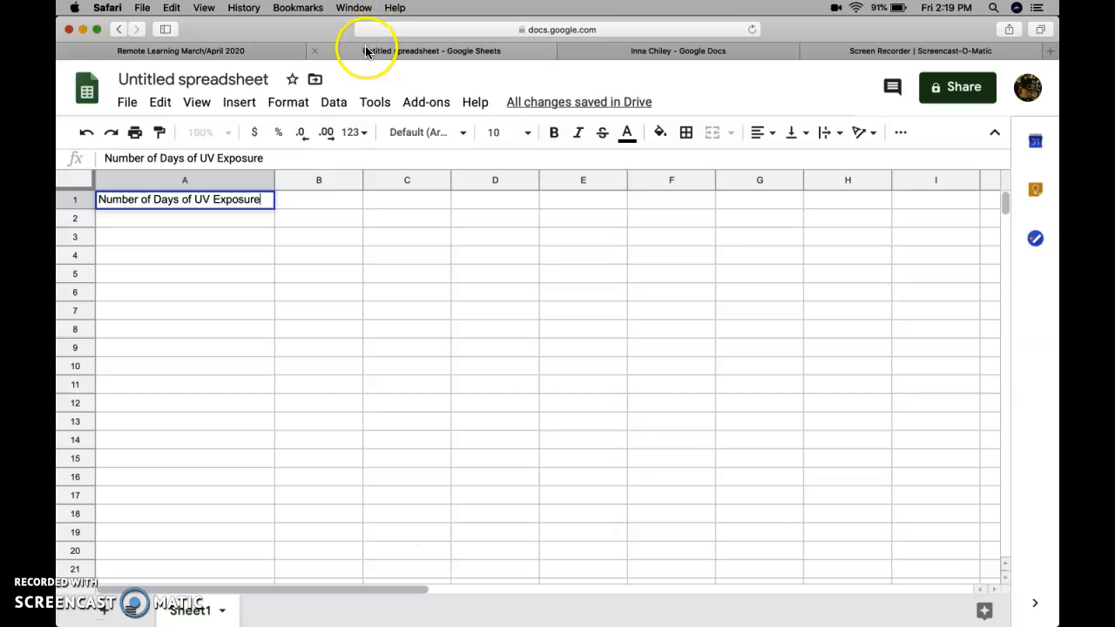
pyautogui.click(323, 203)
pyautogui.write('Number of Defo')
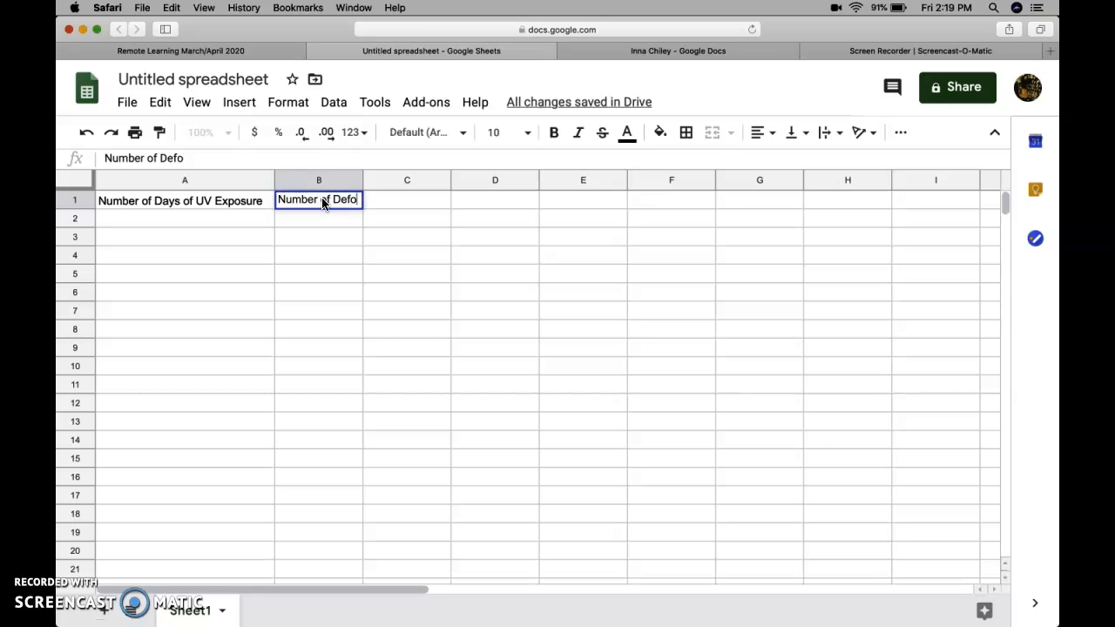
pyautogui.write('rmed Fr')
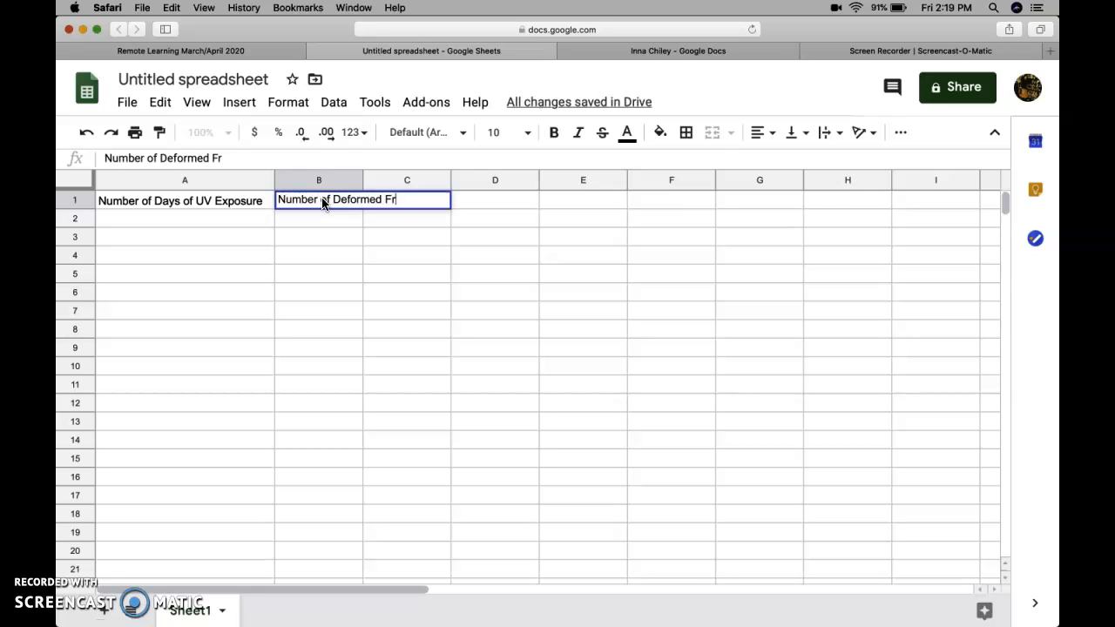
pyautogui.write('ogs')
pyautogui.press('Return')
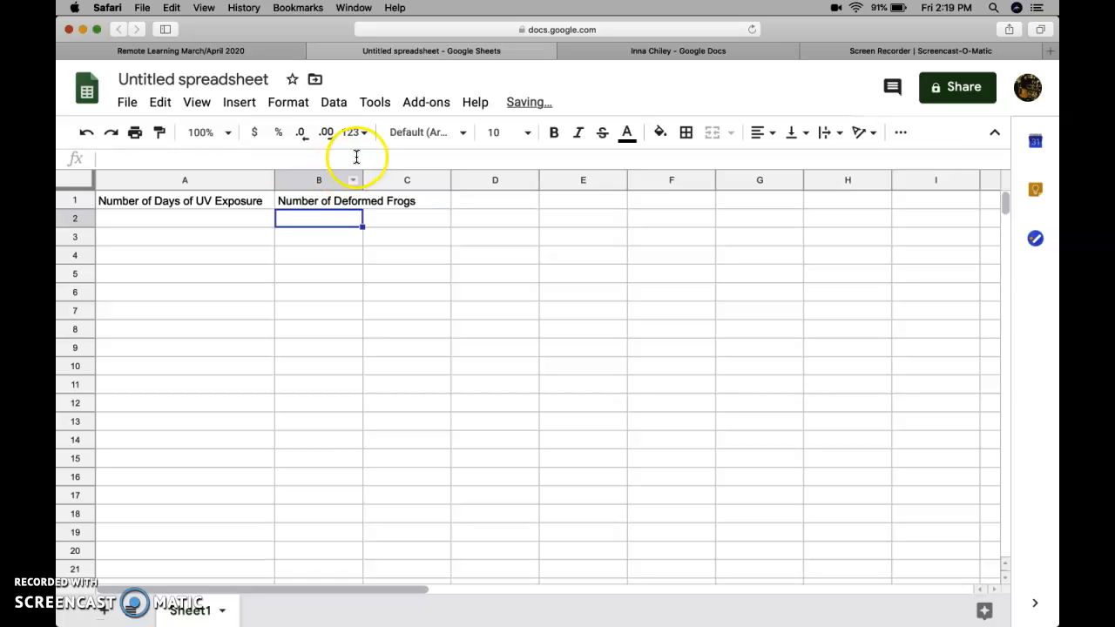
pyautogui.moveTo(362, 180); pyautogui.dragTo(452, 180)
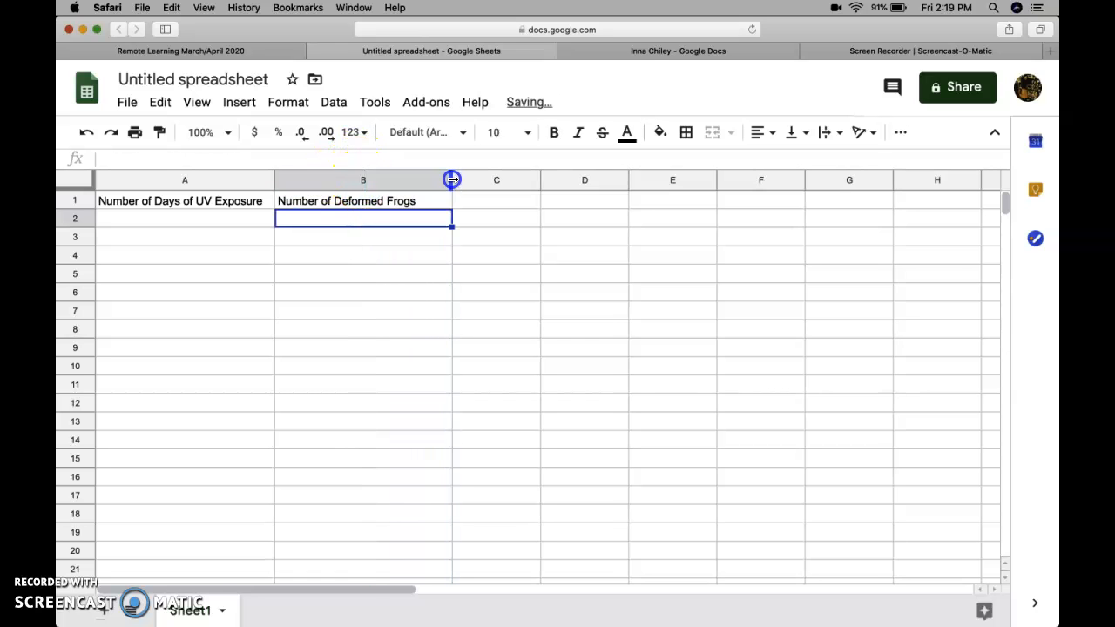
# - Copy the workbook's UV exposure days into cells A2 to A4 as 0, 15 and 24
pyautogui.click(253, 49)
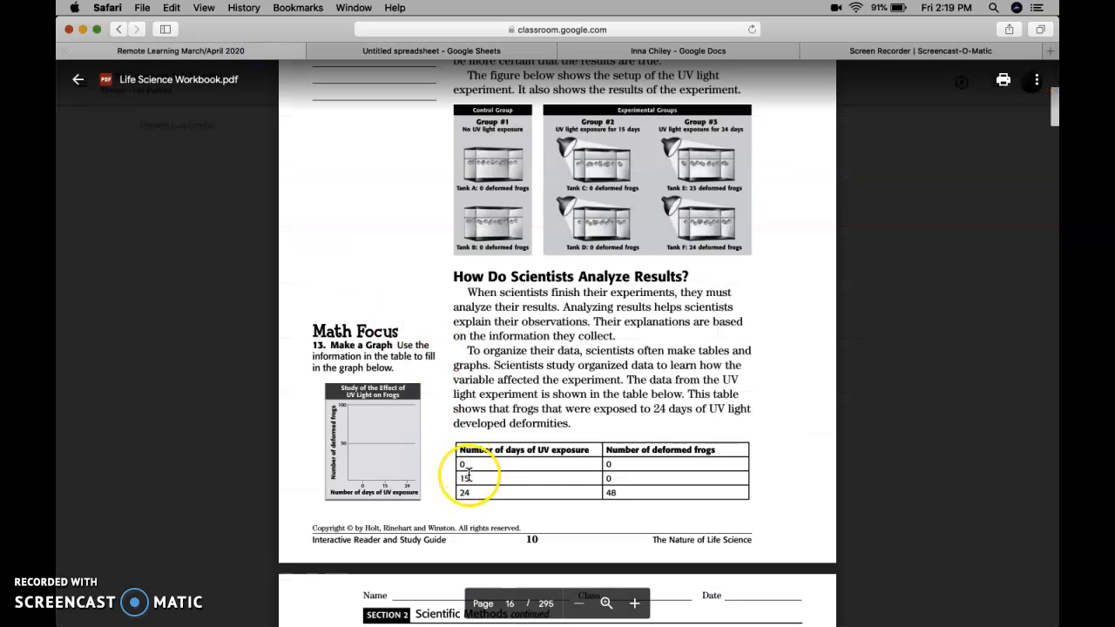
pyautogui.click(436, 50)
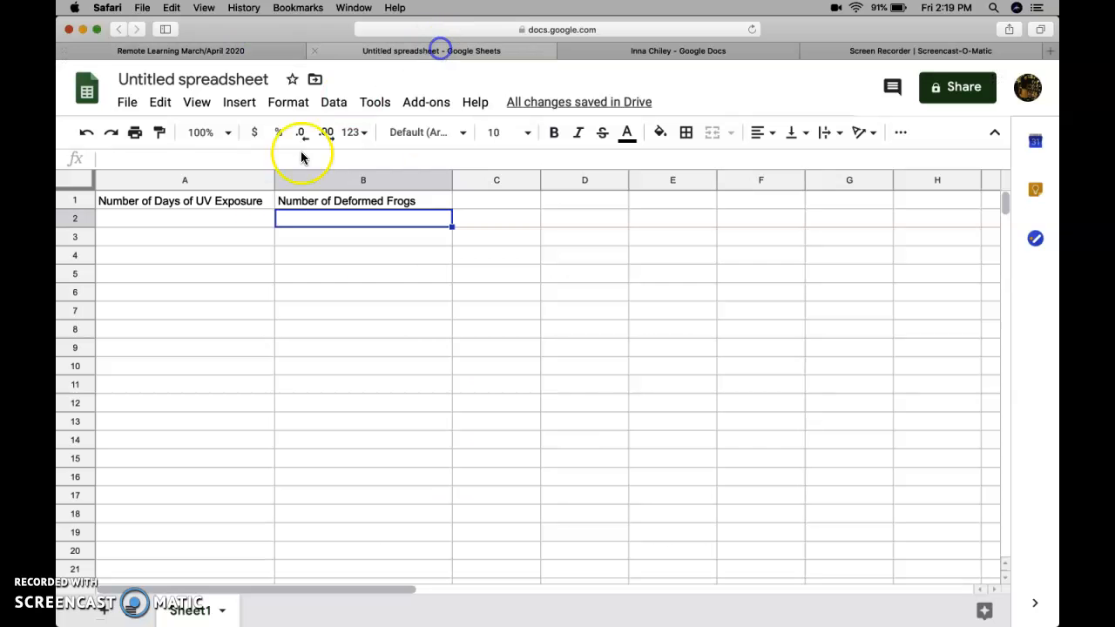
pyautogui.click(233, 222)
pyautogui.write('0')
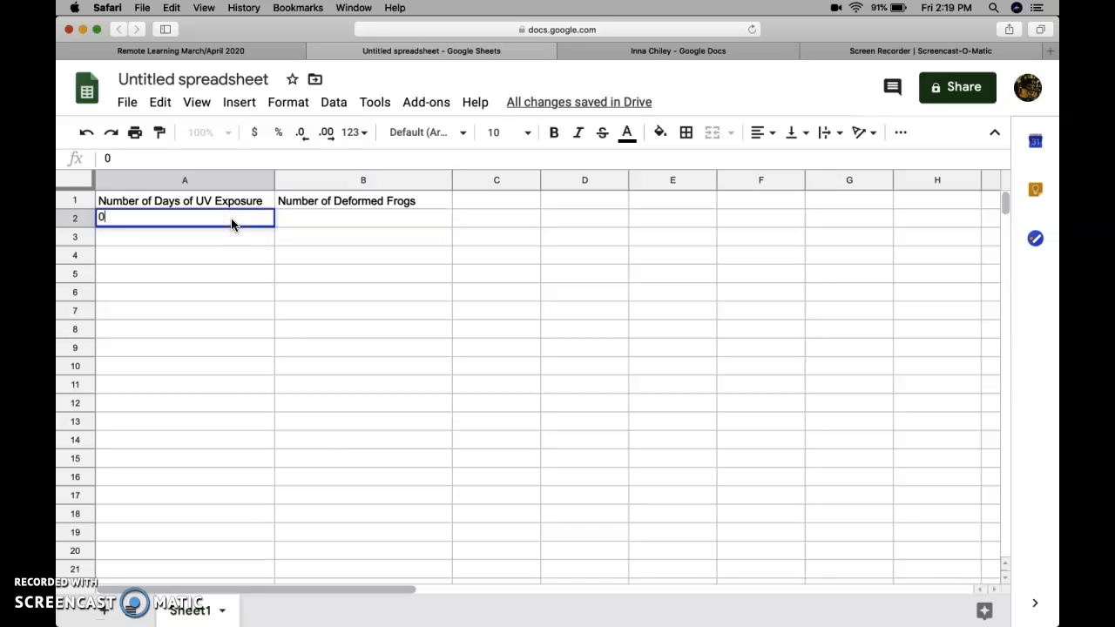
pyautogui.press('Return')
pyautogui.write('15')
pyautogui.press('Return')
pyautogui.write('24')
pyautogui.press('Tab')
# - Copy the workbook's deformed frog counts into cells B2 to B4 as 0, 0 and 48
pyautogui.press('Up')
pyautogui.press('Up')
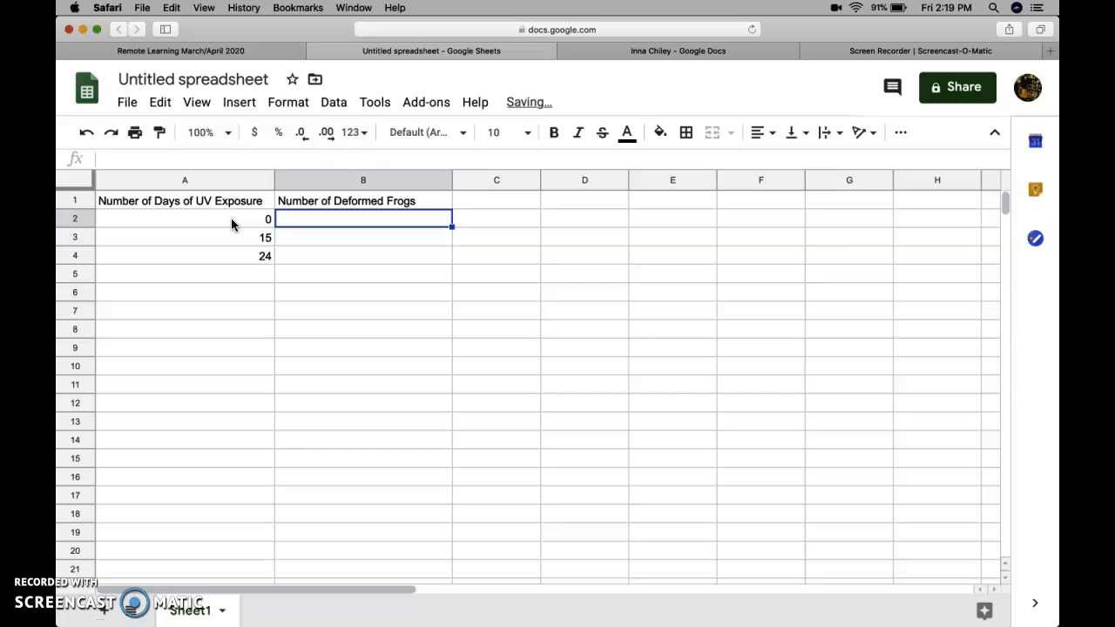
pyautogui.click(272, 54)
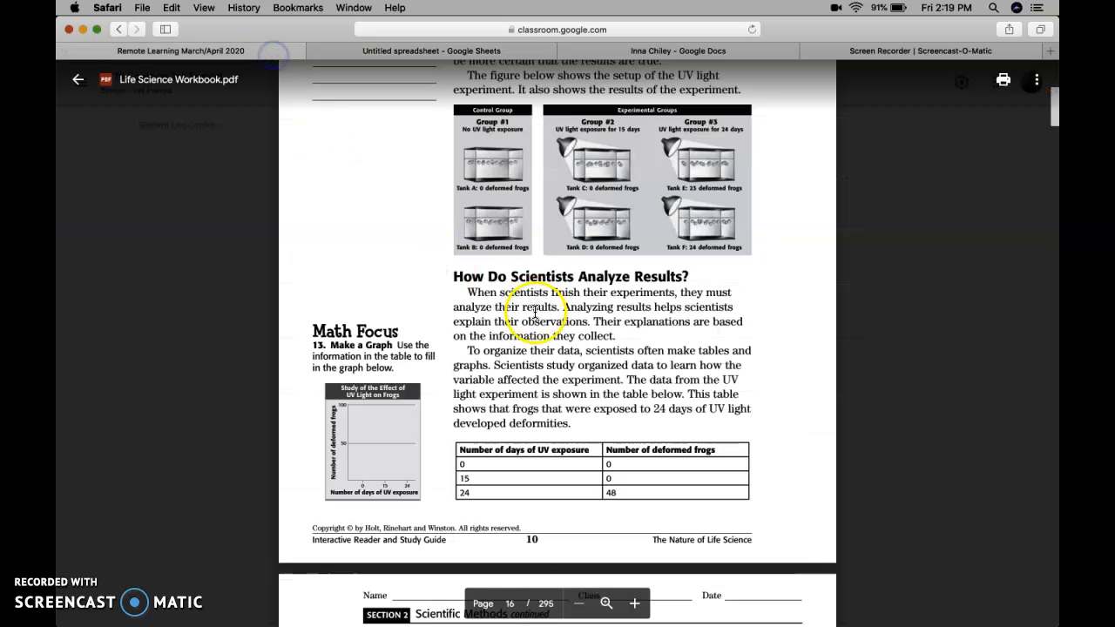
pyautogui.click(369, 53)
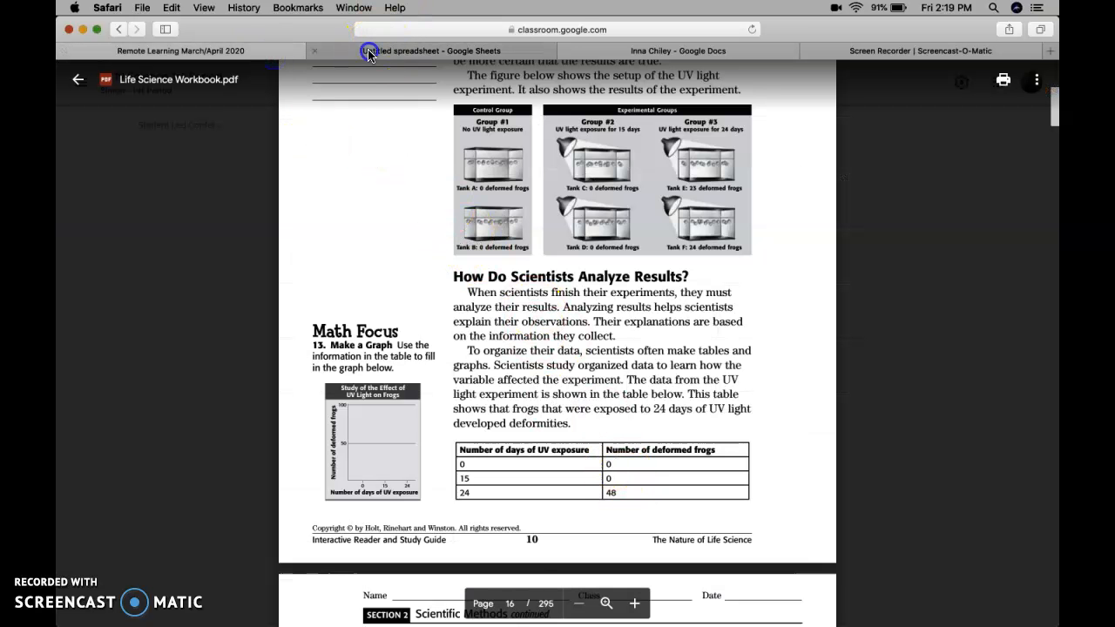
pyautogui.write('0')
pyautogui.press('Return')
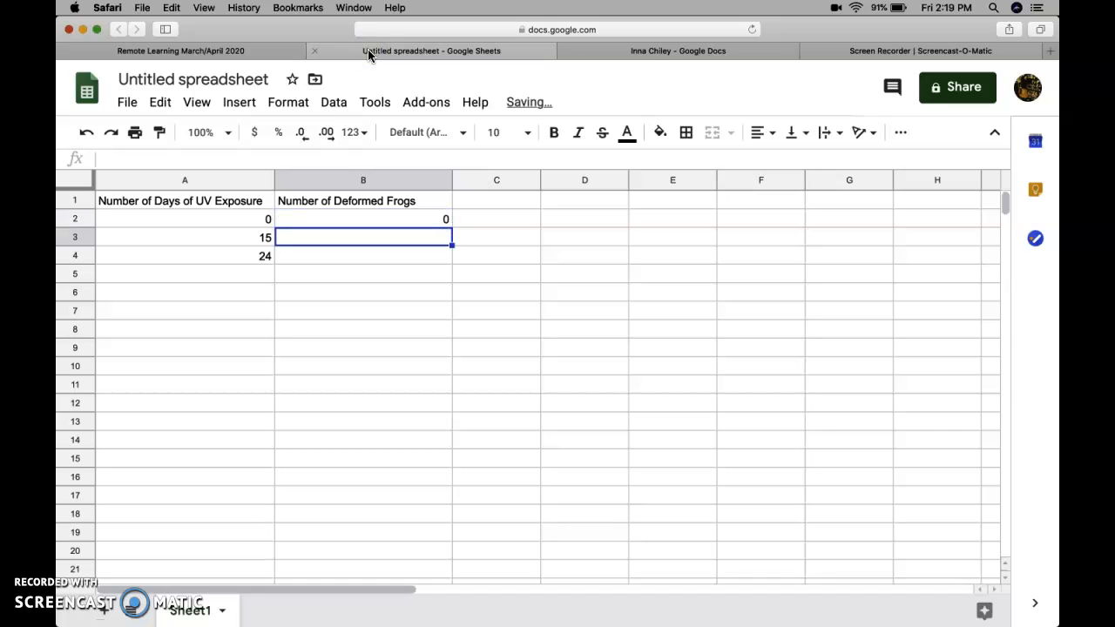
pyautogui.write('0')
pyautogui.press('Return')
pyautogui.write('48')
pyautogui.press('Return')
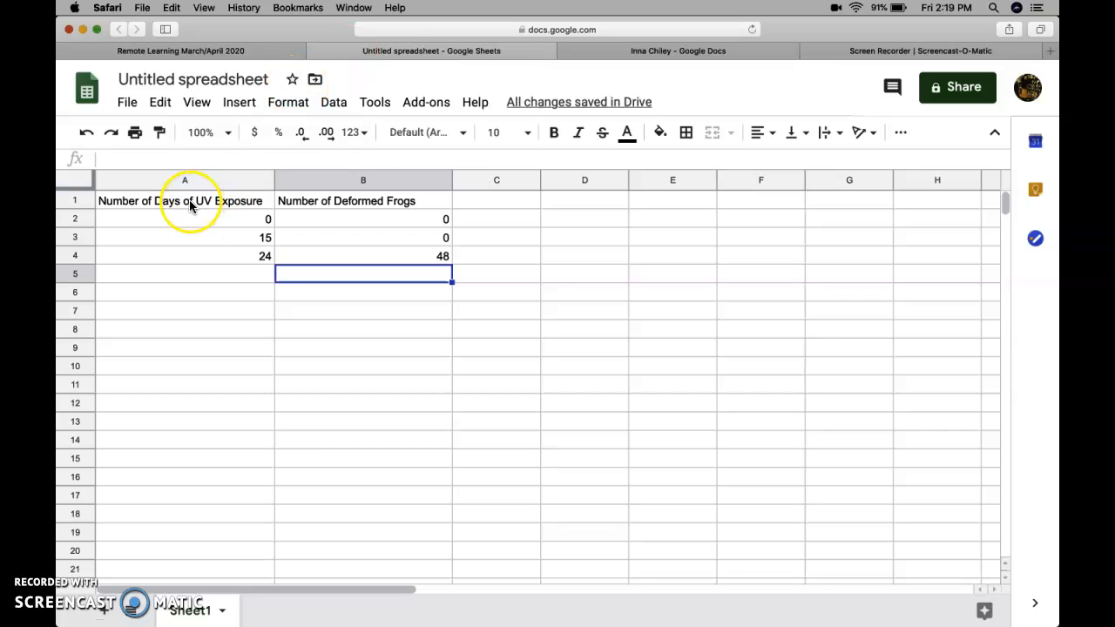
# - Insert a chart from the data range A1:B4, including both headers
pyautogui.click(190, 206)
pyautogui.hotkey('shift', 'Right')
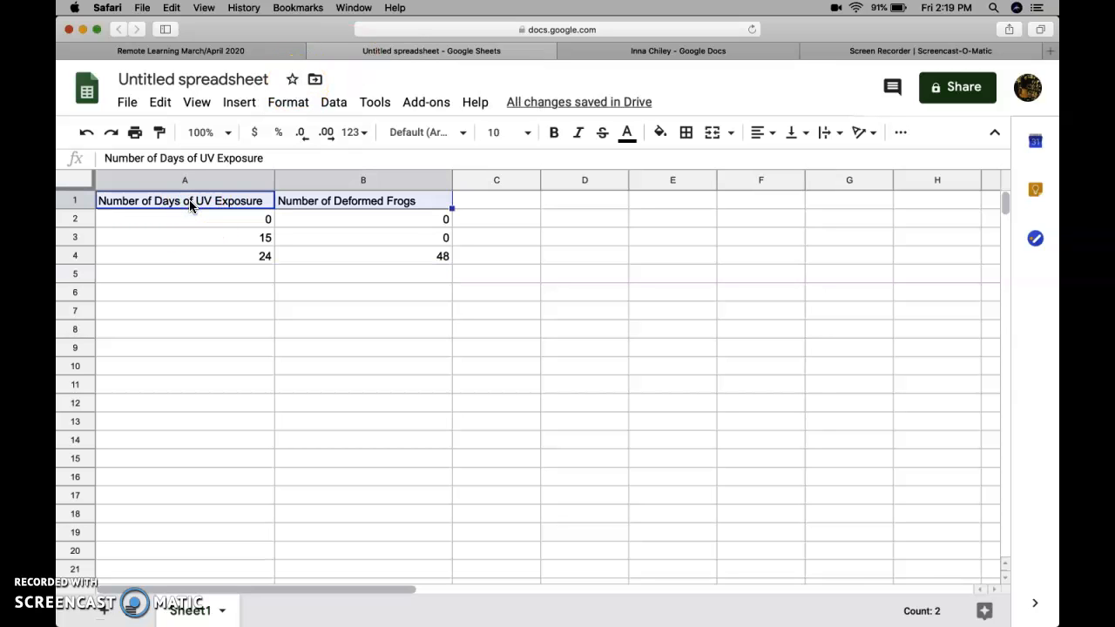
pyautogui.moveTo(190, 206); pyautogui.dragTo(370, 255)
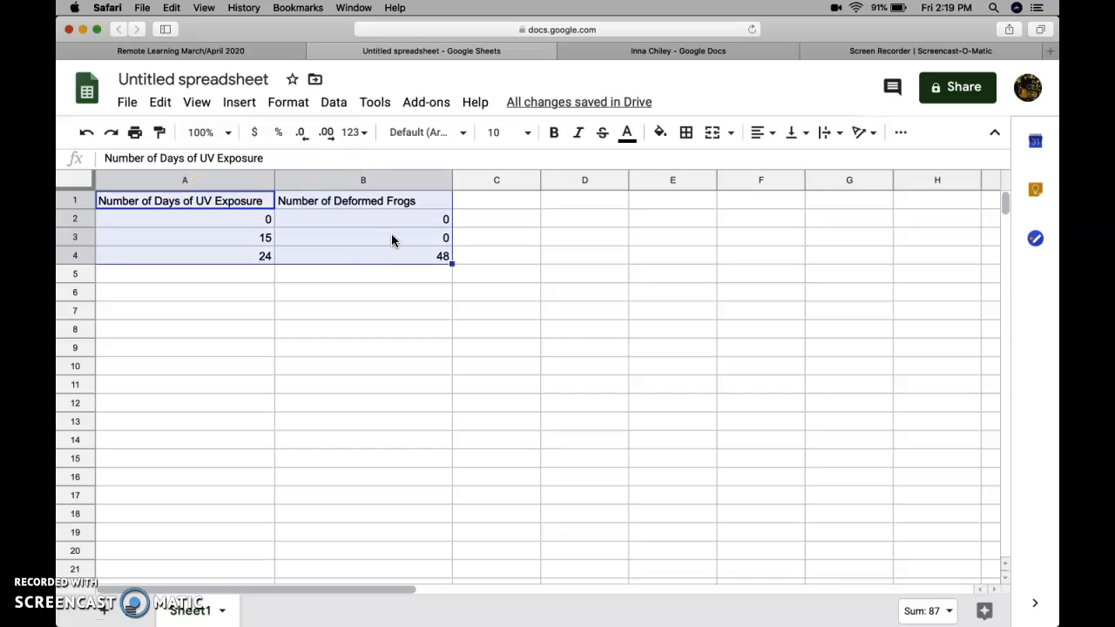
pyautogui.click(902, 135)
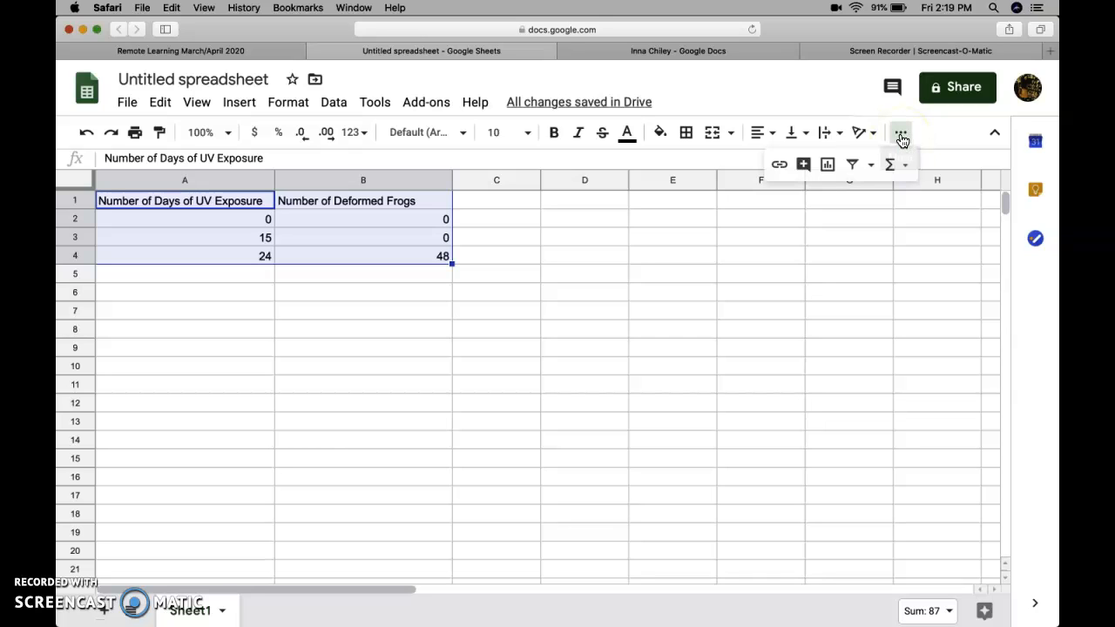
pyautogui.click(827, 167)
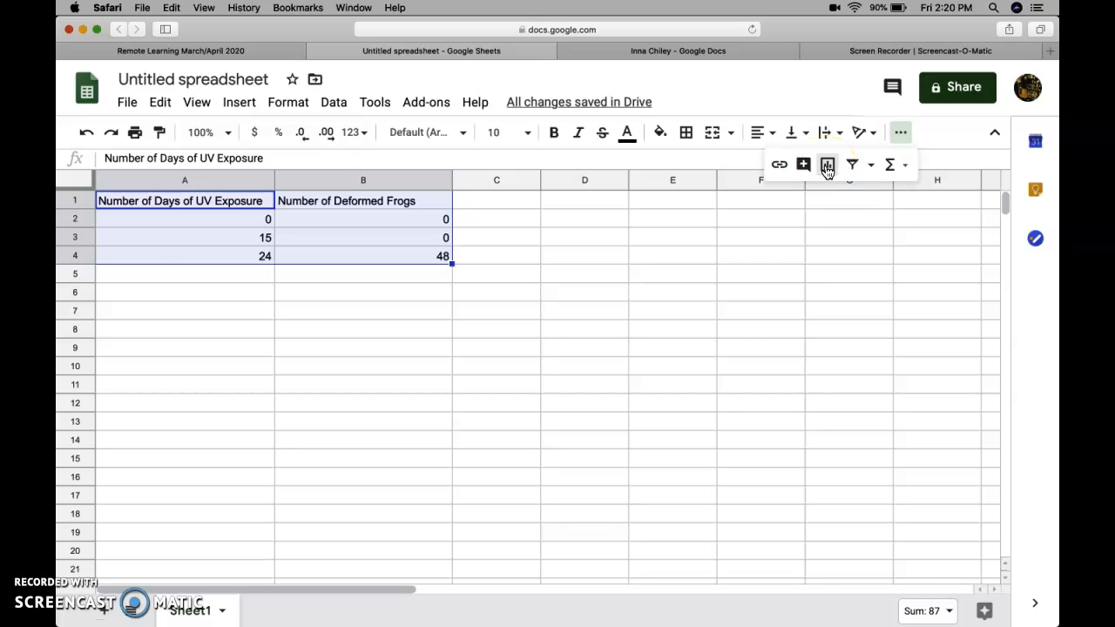
pyautogui.click(444, 350)
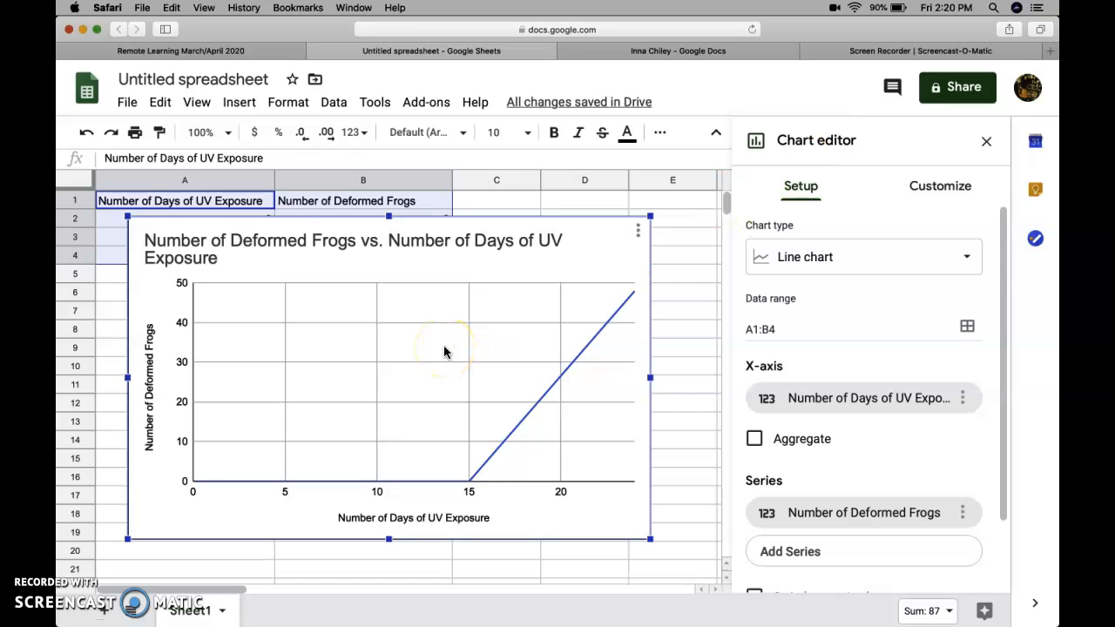
# - Change the chart to a column chart and shrink it from its upper corner so the data table is uncovered
pyautogui.click(867, 267)
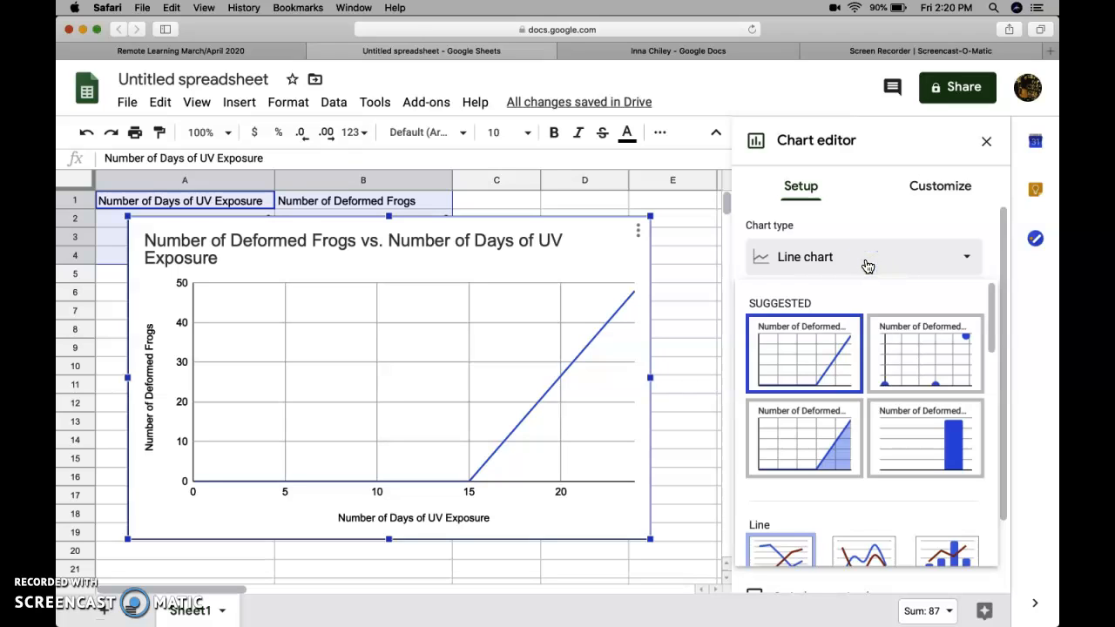
pyautogui.click(898, 431)
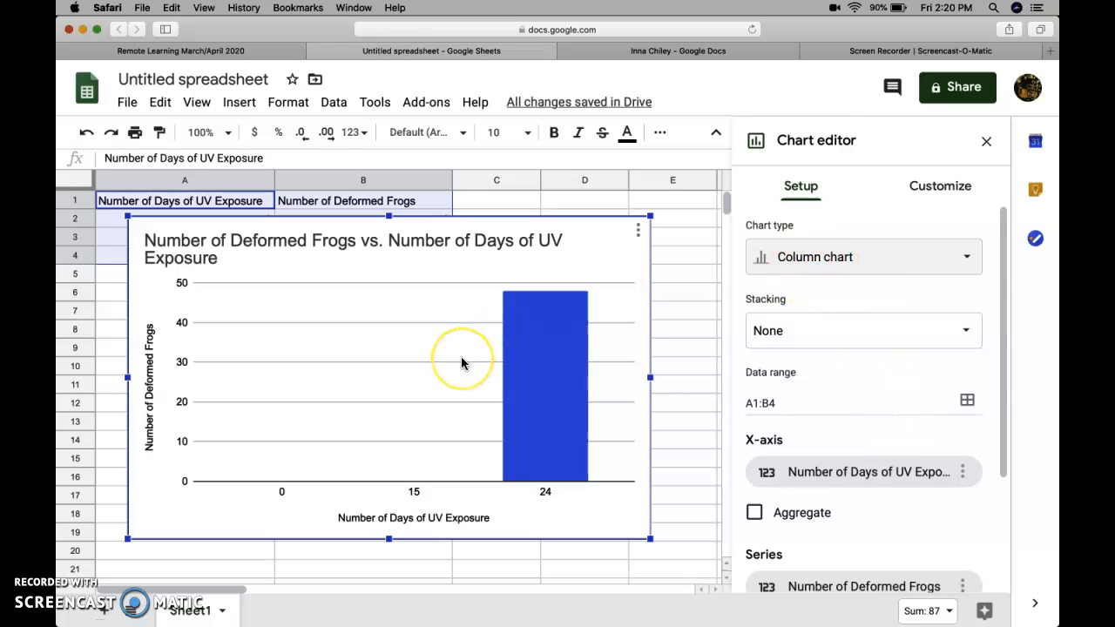
pyautogui.moveTo(127, 213); pyautogui.dragTo(222, 273)
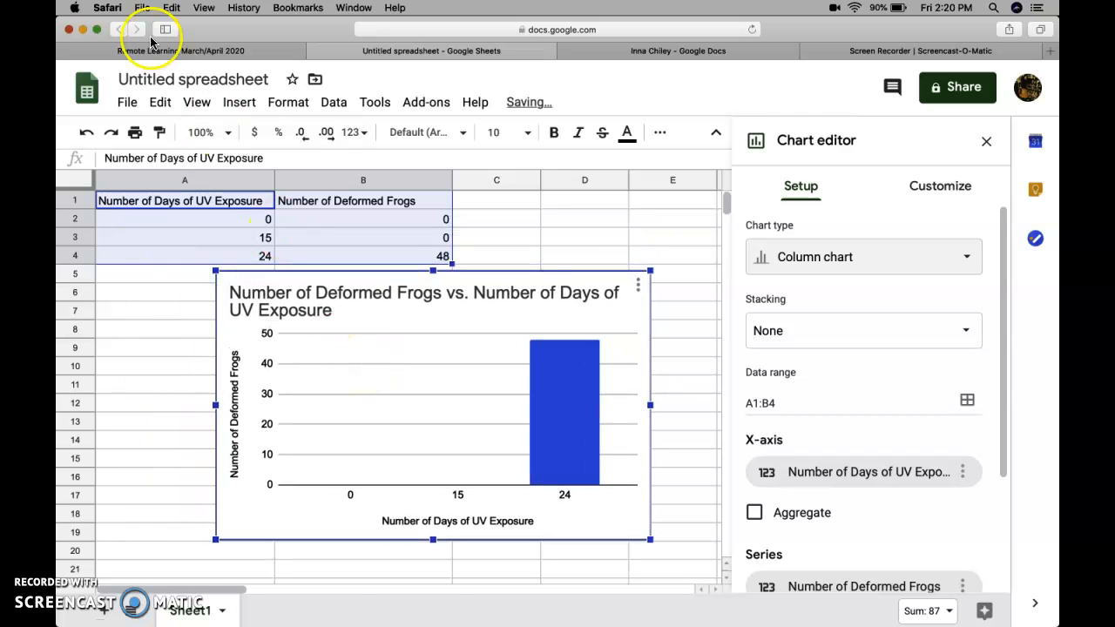
# - Compare the column chart's title, axes and scale with the blank Math Focus graph in the workbook
pyautogui.click(192, 50)
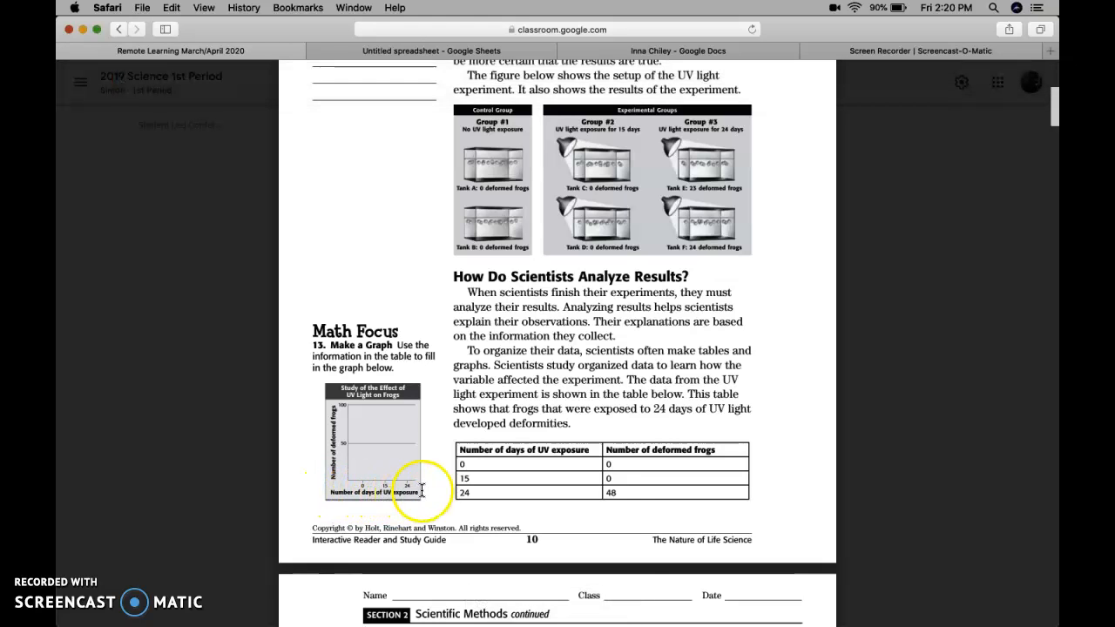
pyautogui.click(405, 49)
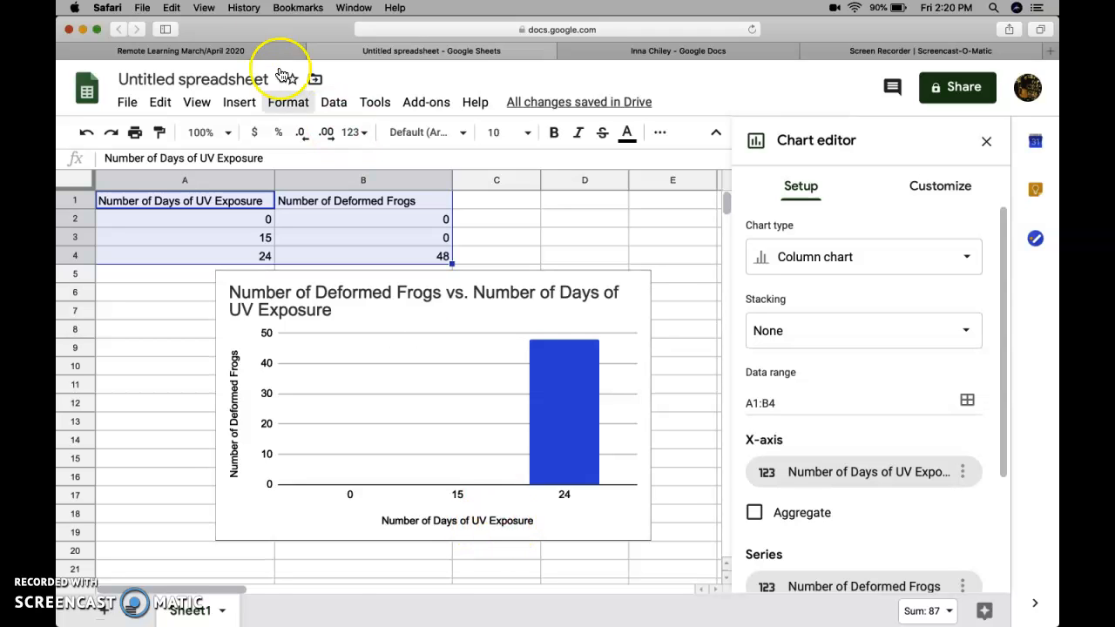
pyautogui.click(253, 49)
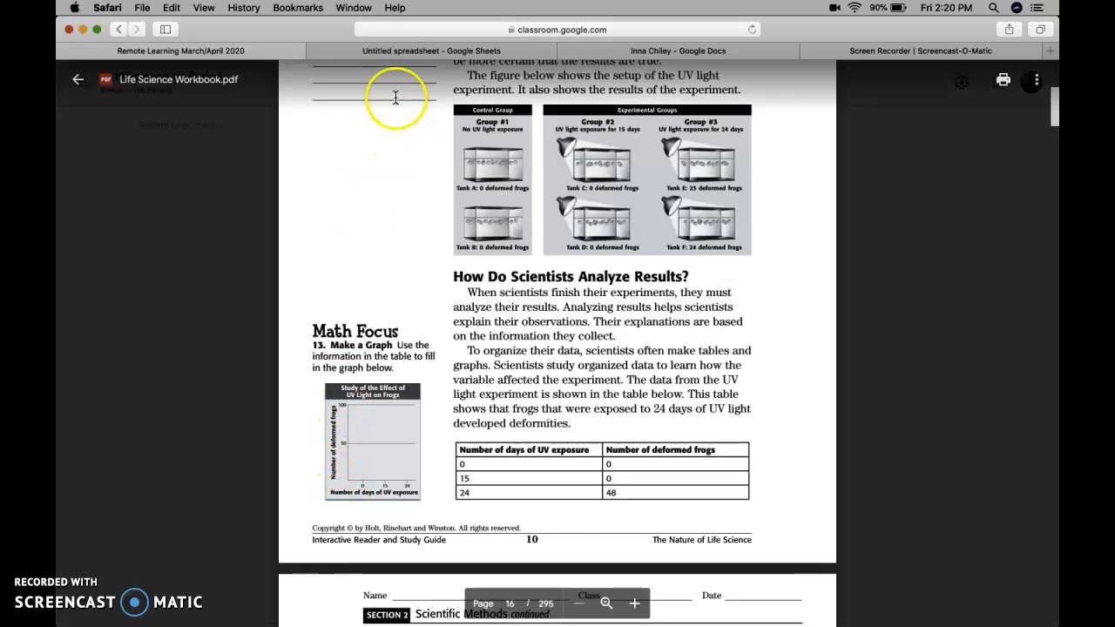
pyautogui.click(399, 50)
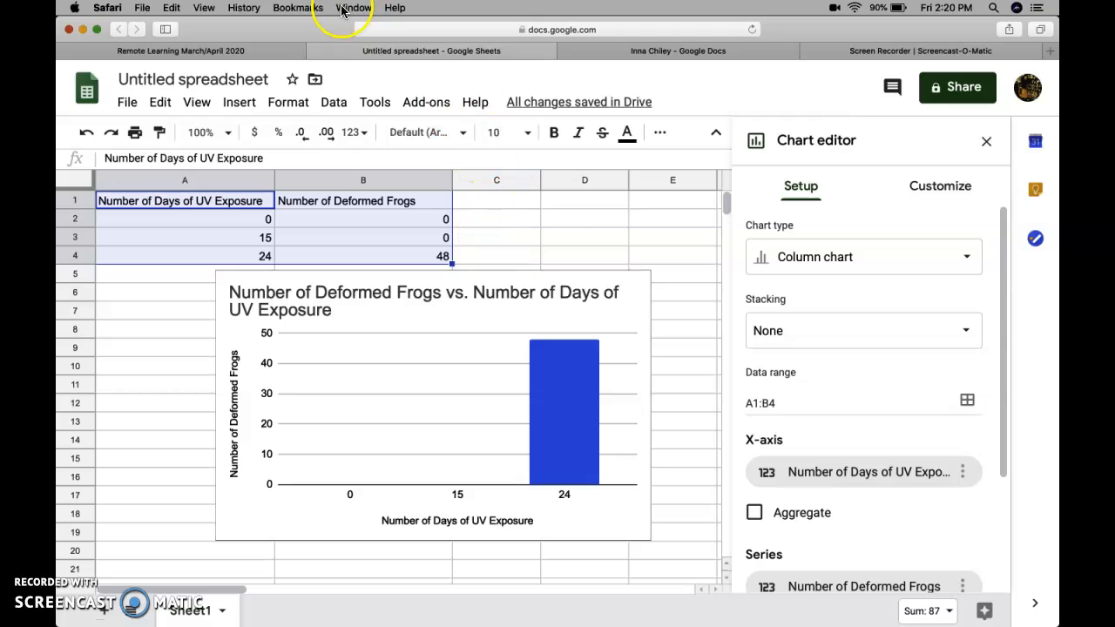
pyautogui.click(229, 52)
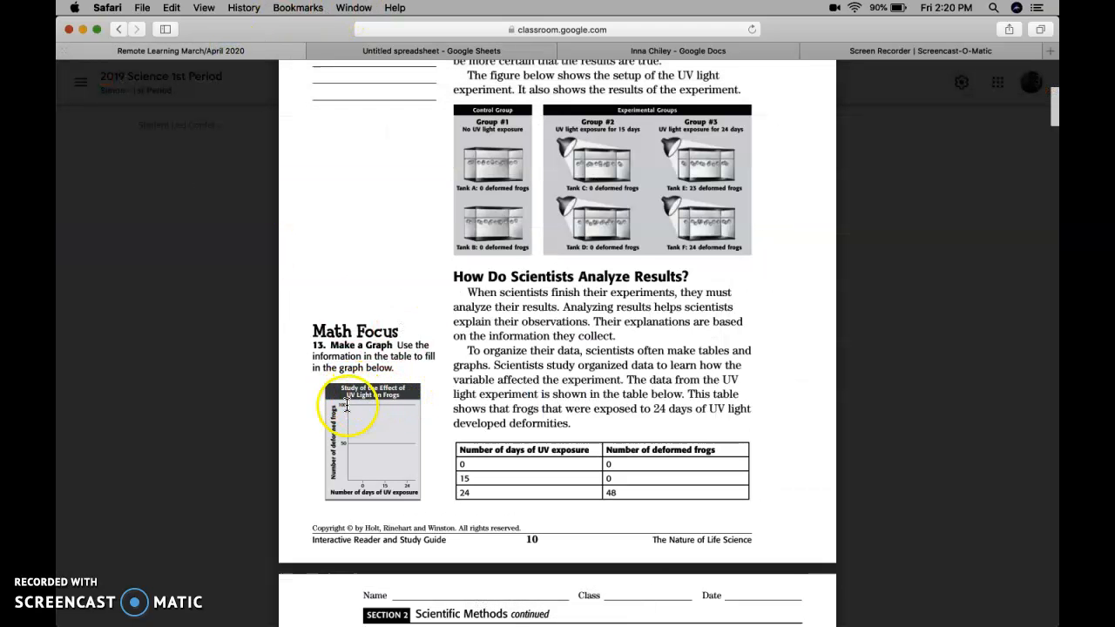
pyautogui.click(427, 49)
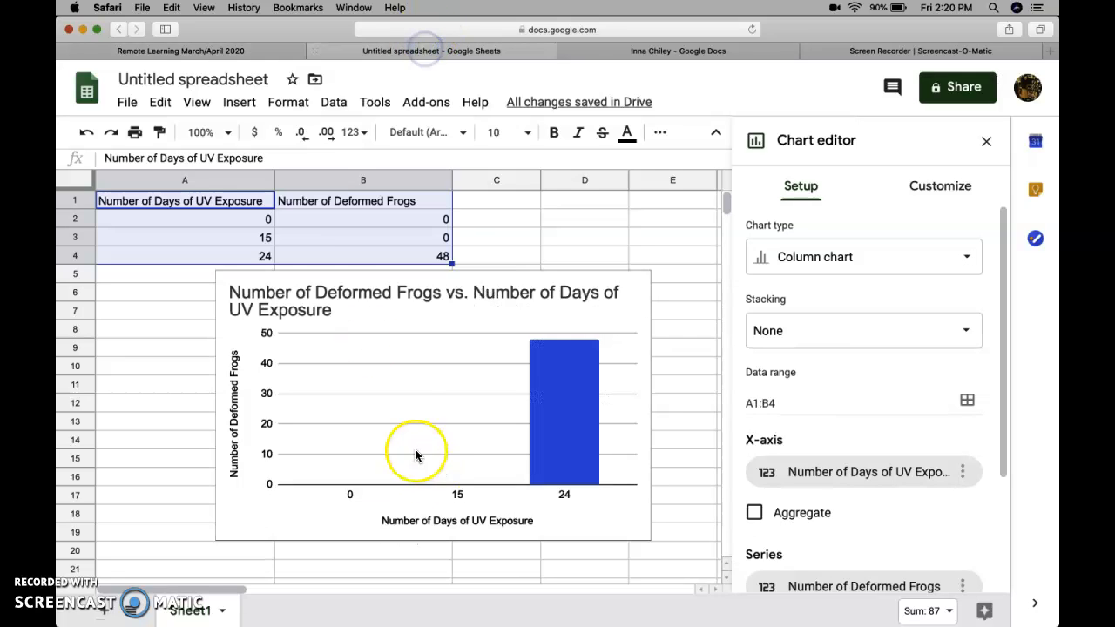
# - Replace the chart title with the workbook graph's title, "Study of the Effect of UV Light on Frogs"
pyautogui.doubleClick(333, 308)
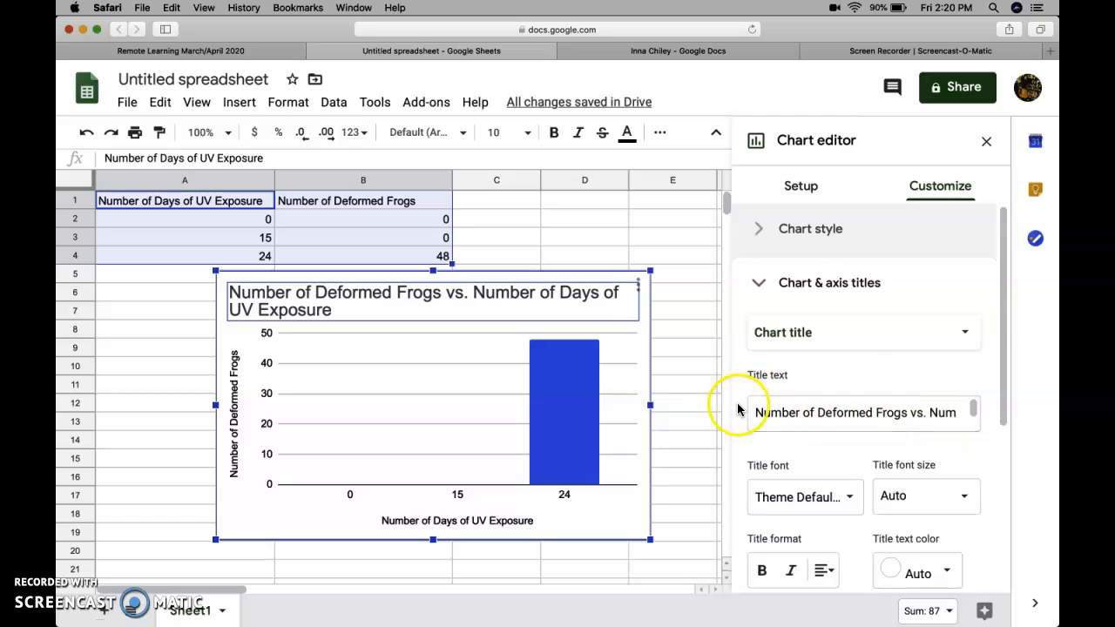
pyautogui.moveTo(755, 410); pyautogui.dragTo(983, 453)
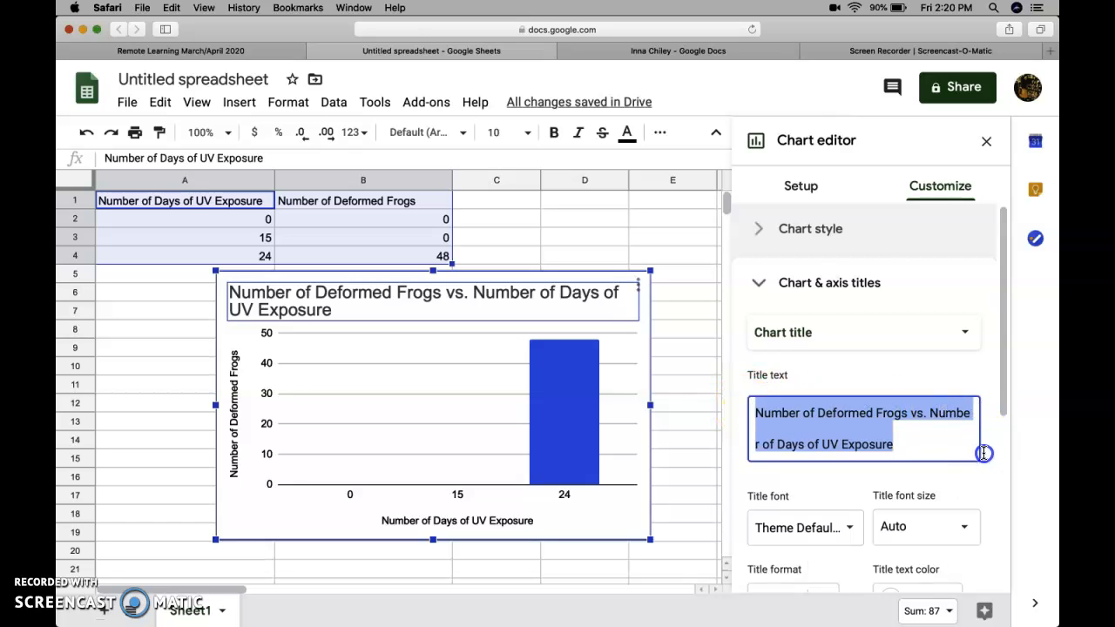
pyautogui.press('BackSpace')
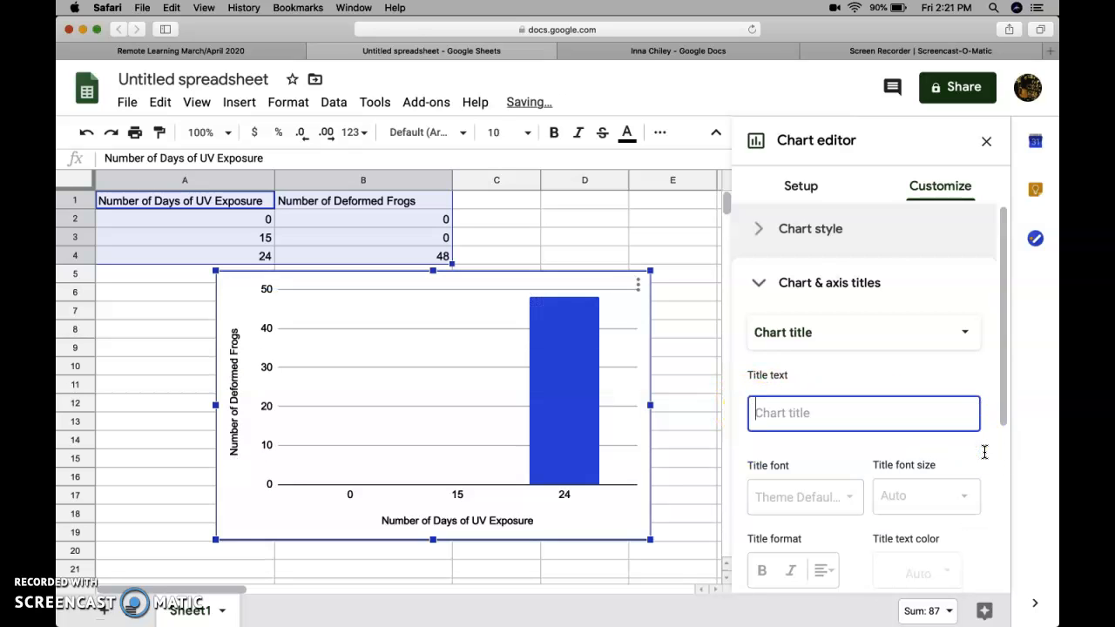
pyautogui.click(266, 50)
pyautogui.click(462, 55)
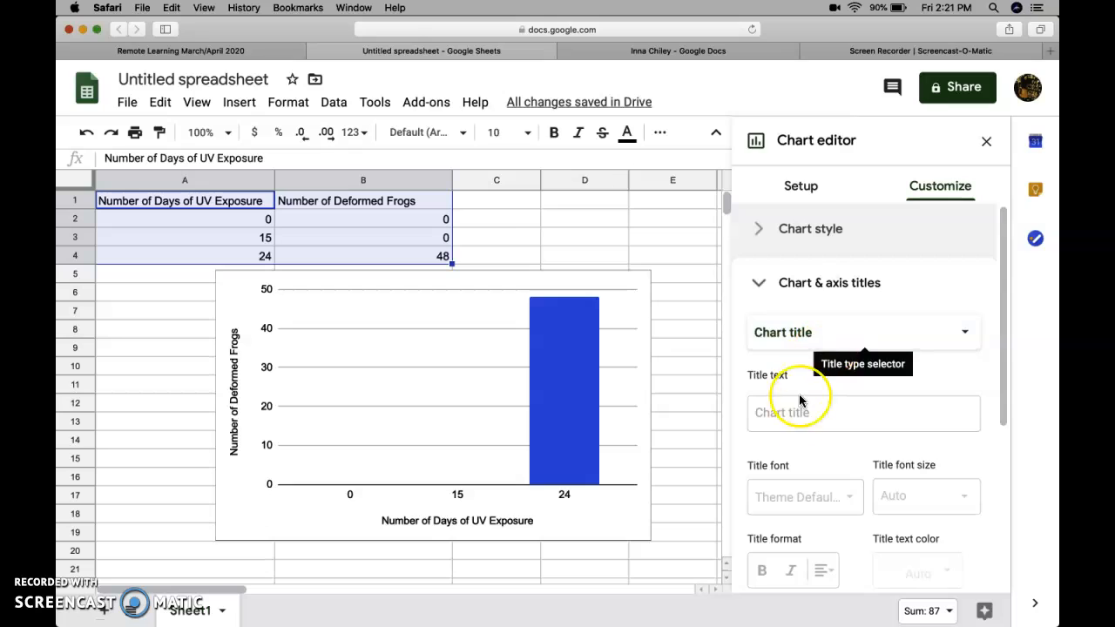
pyautogui.click(791, 417)
pyautogui.write('Study of the Effect of')
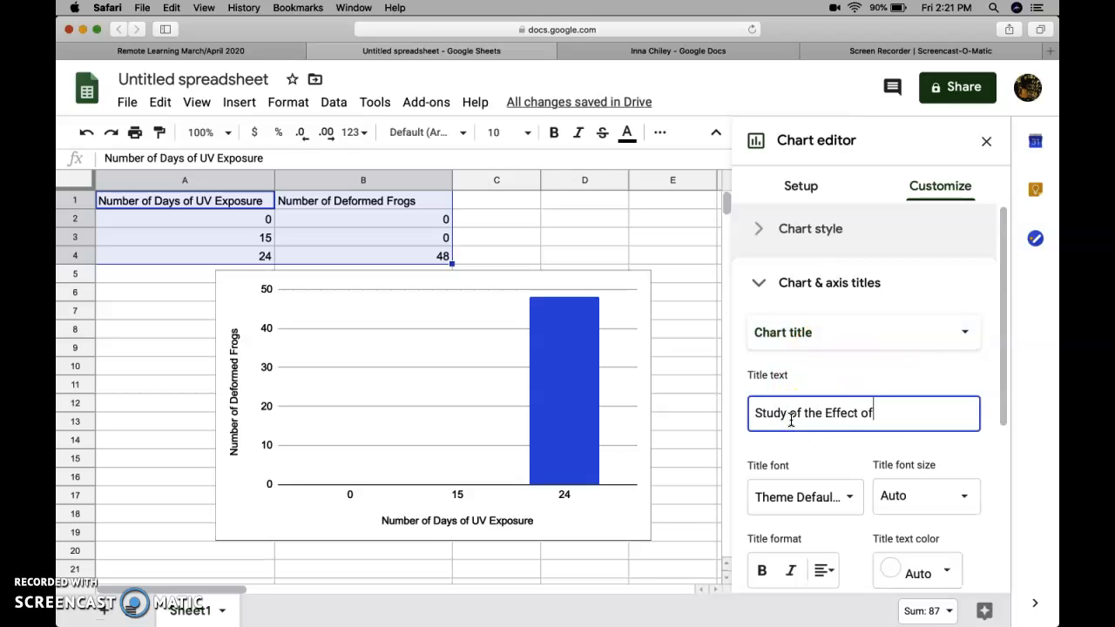
pyautogui.write('UV Light on Frogs')
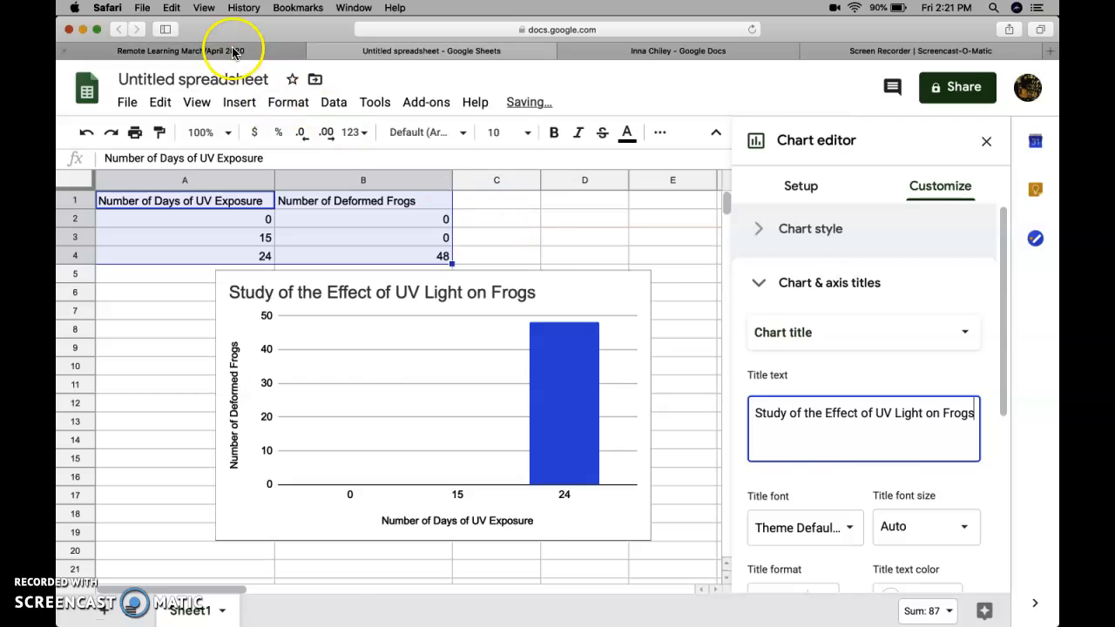
pyautogui.click(233, 51)
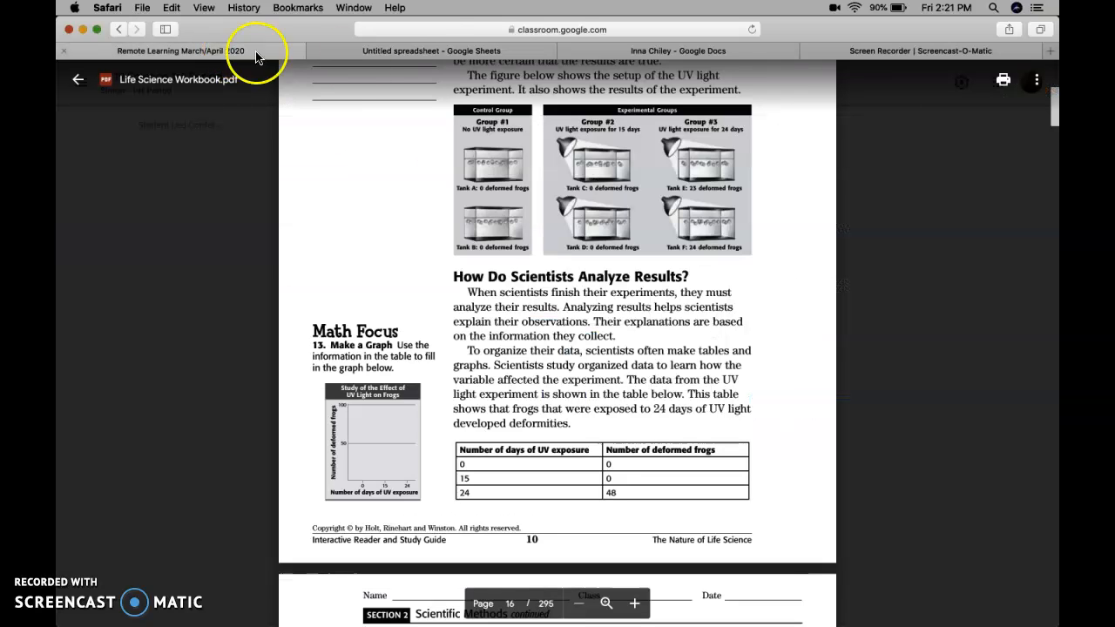
pyautogui.click(464, 51)
pyautogui.click(897, 439)
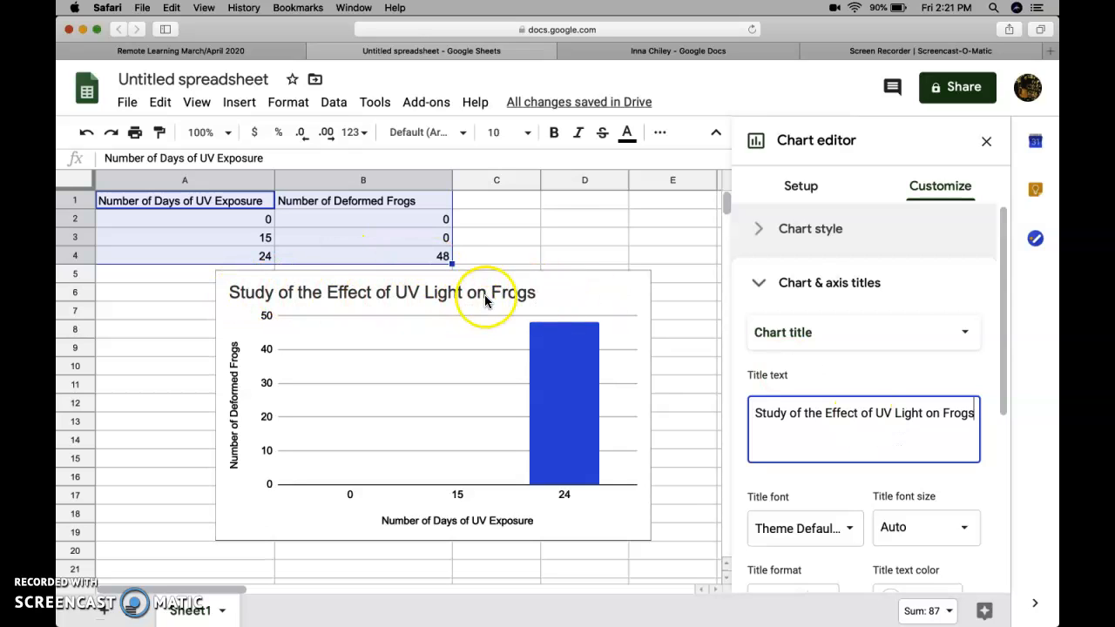
# - Match the workbook graph's scale by setting the vertical axis minimum to 0 and maximum to 100, and move the chart slightly down
pyautogui.click(272, 50)
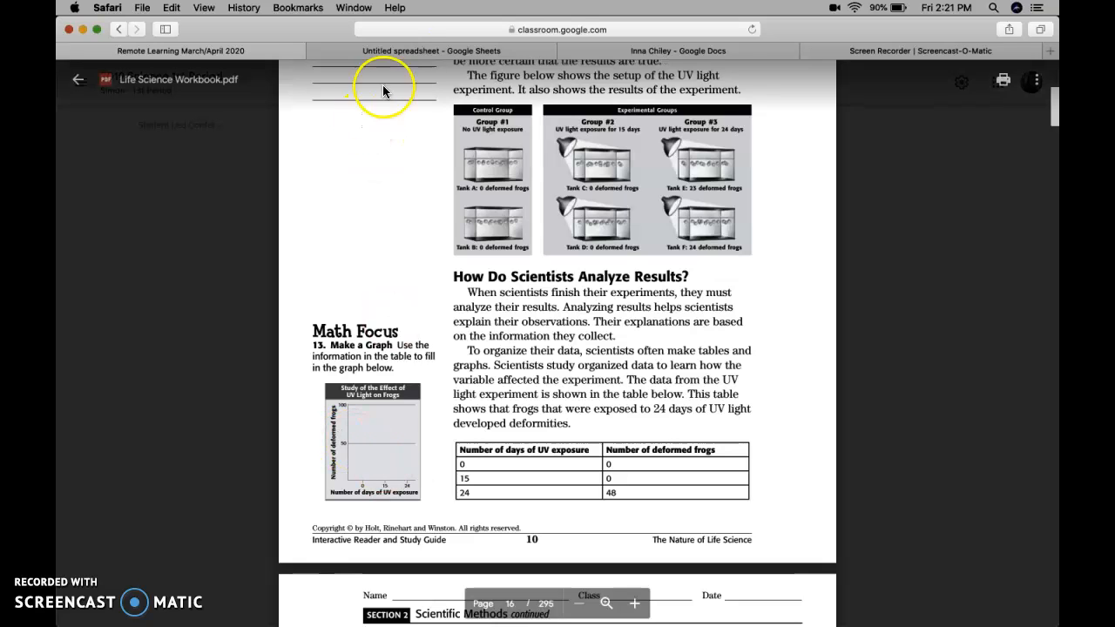
pyautogui.click(410, 50)
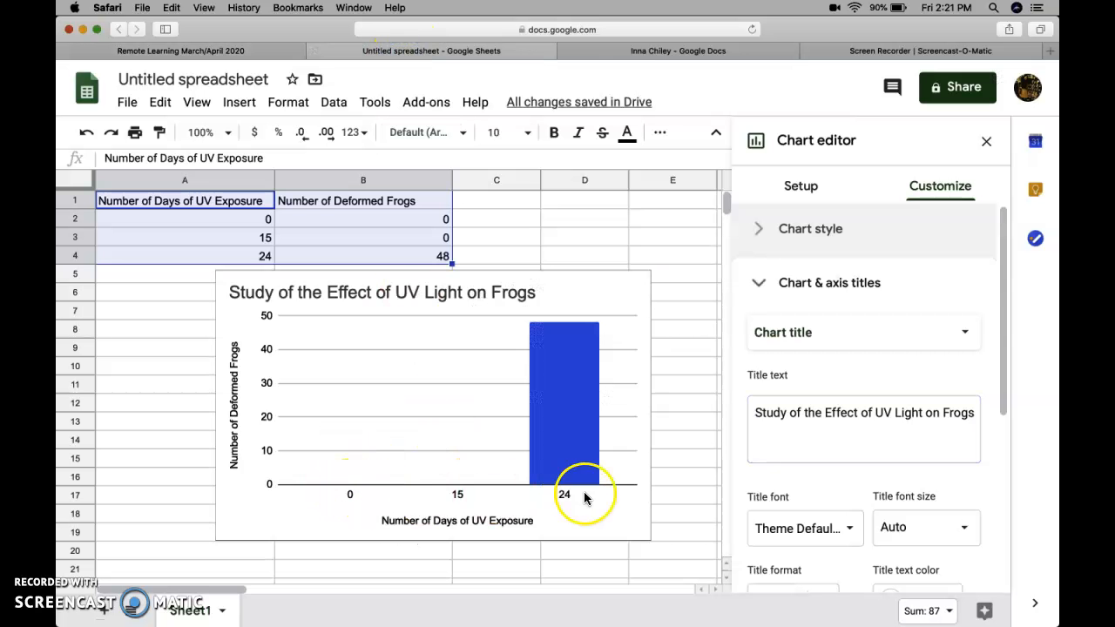
pyautogui.click(227, 49)
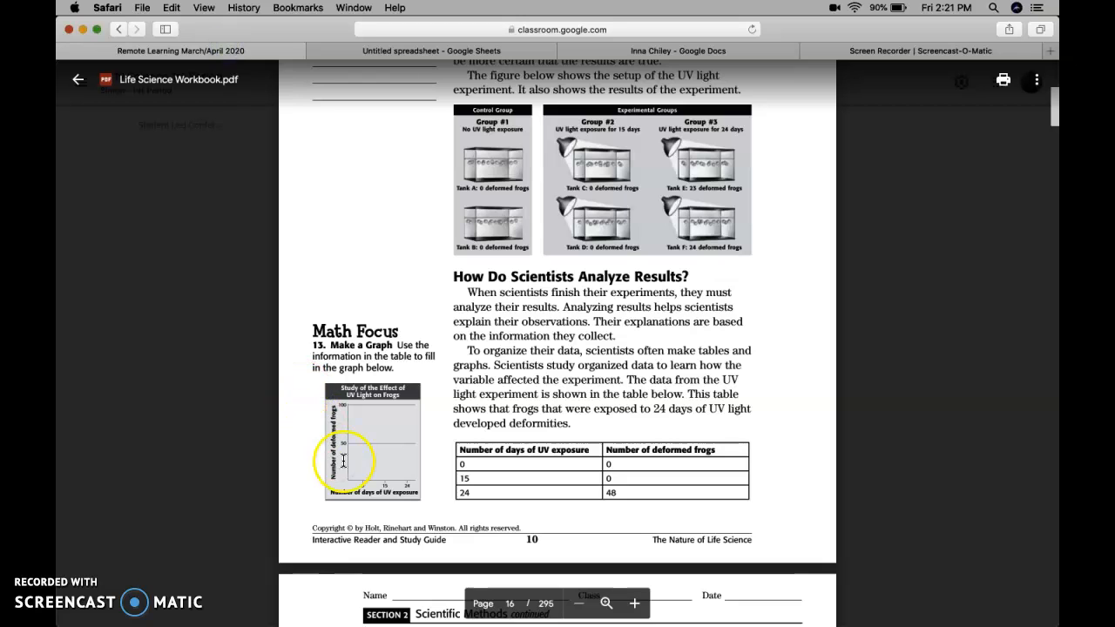
pyautogui.click(462, 49)
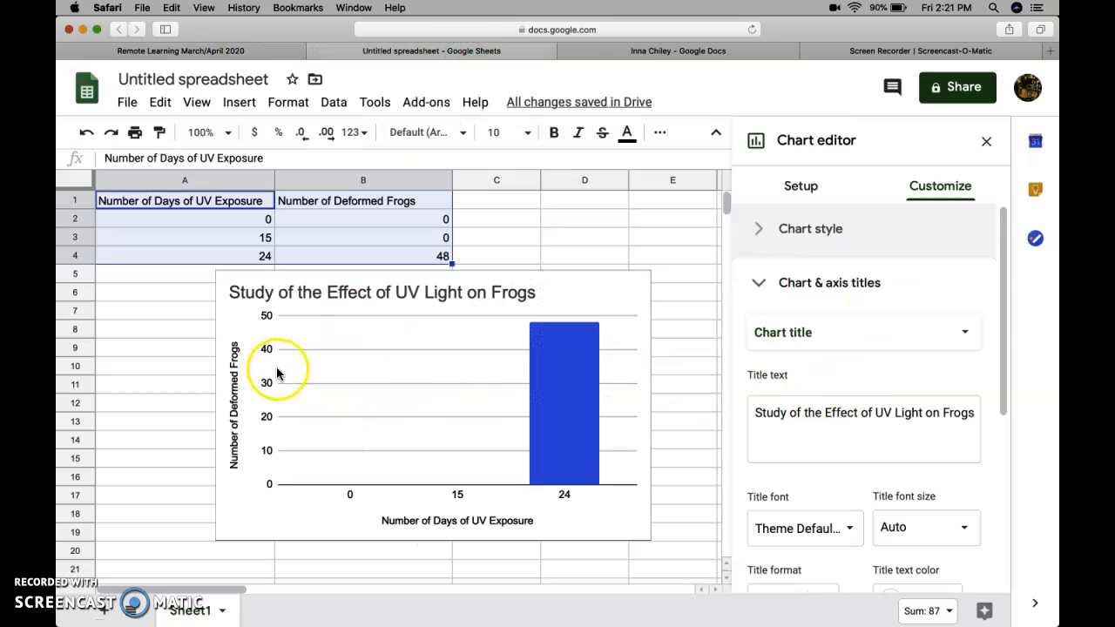
pyautogui.click(264, 389)
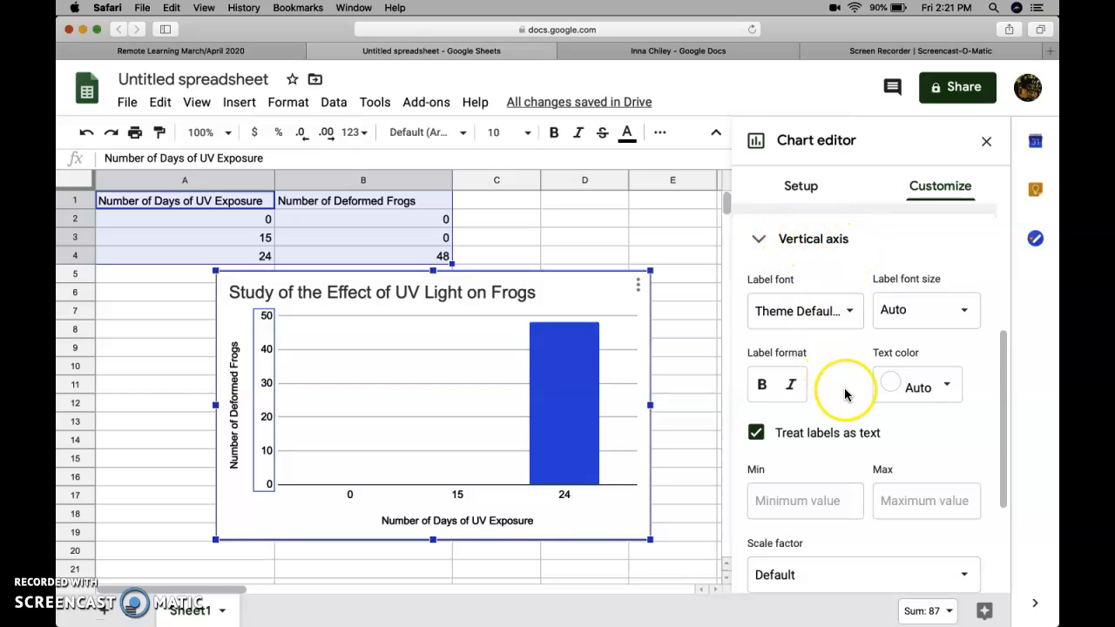
pyautogui.scroll(-4, 846, 391)
pyautogui.scroll(-1, 845, 395)
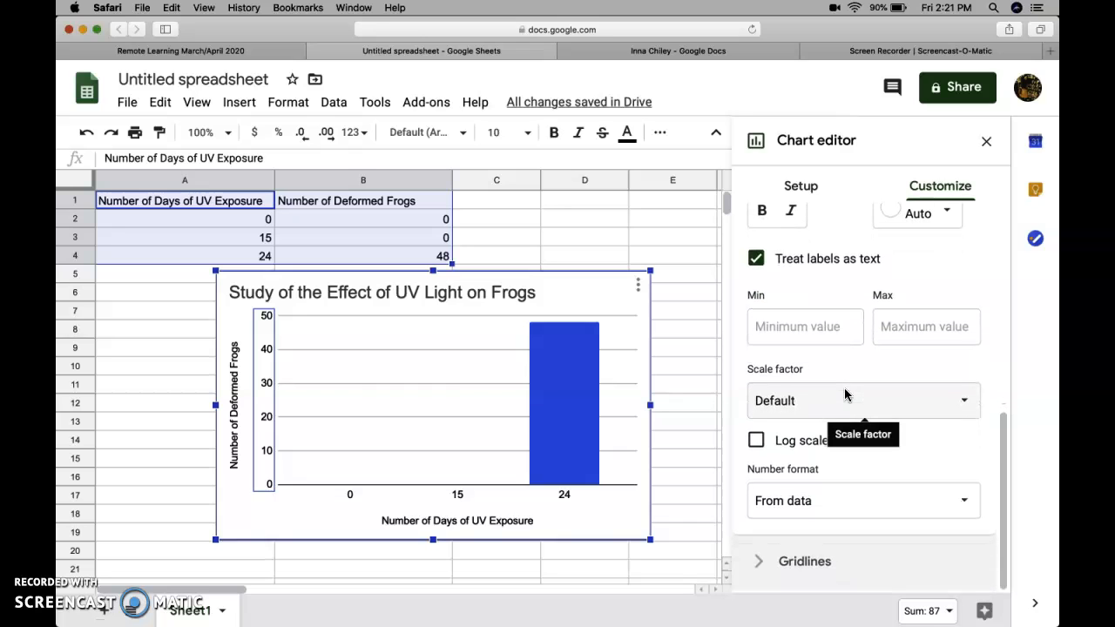
pyautogui.scroll(1, 859, 378)
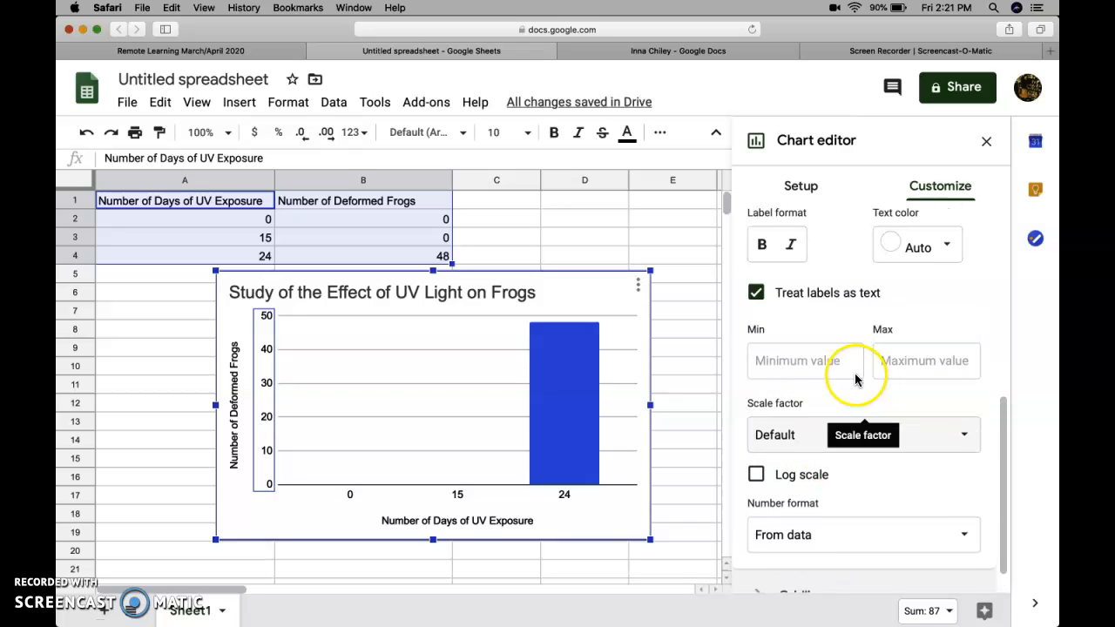
pyautogui.click(799, 370)
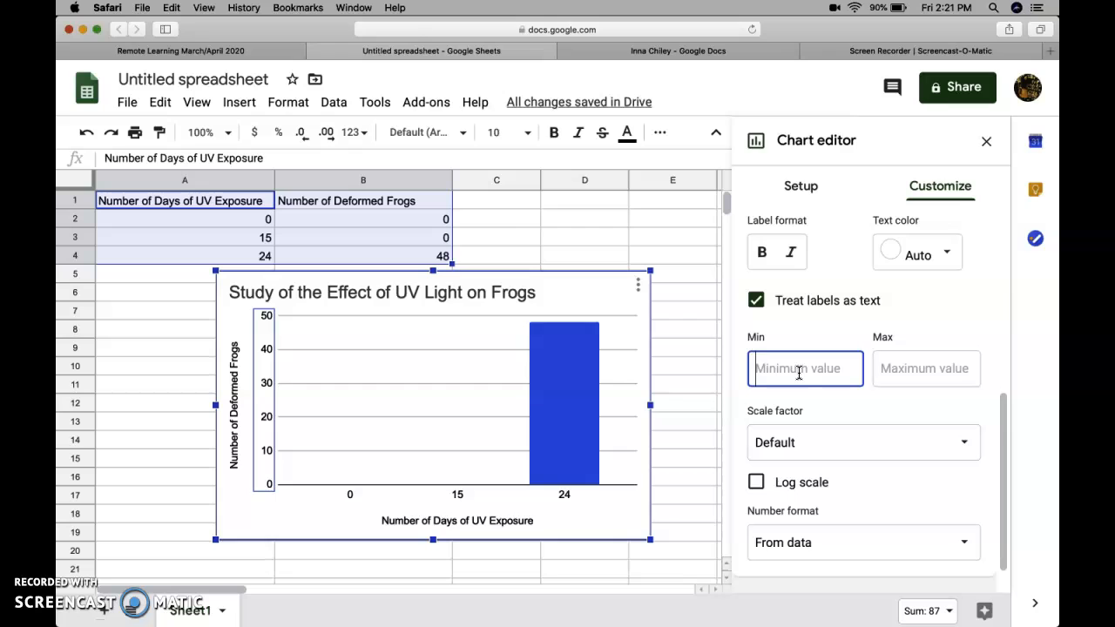
pyautogui.write('0')
pyautogui.click(892, 360)
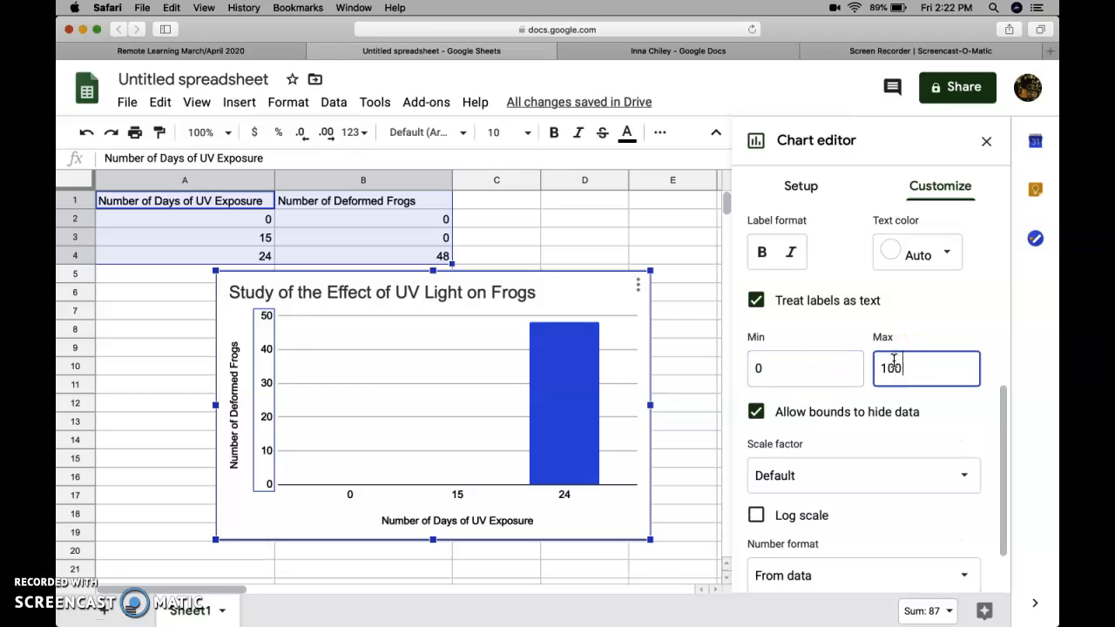
pyautogui.click(932, 325)
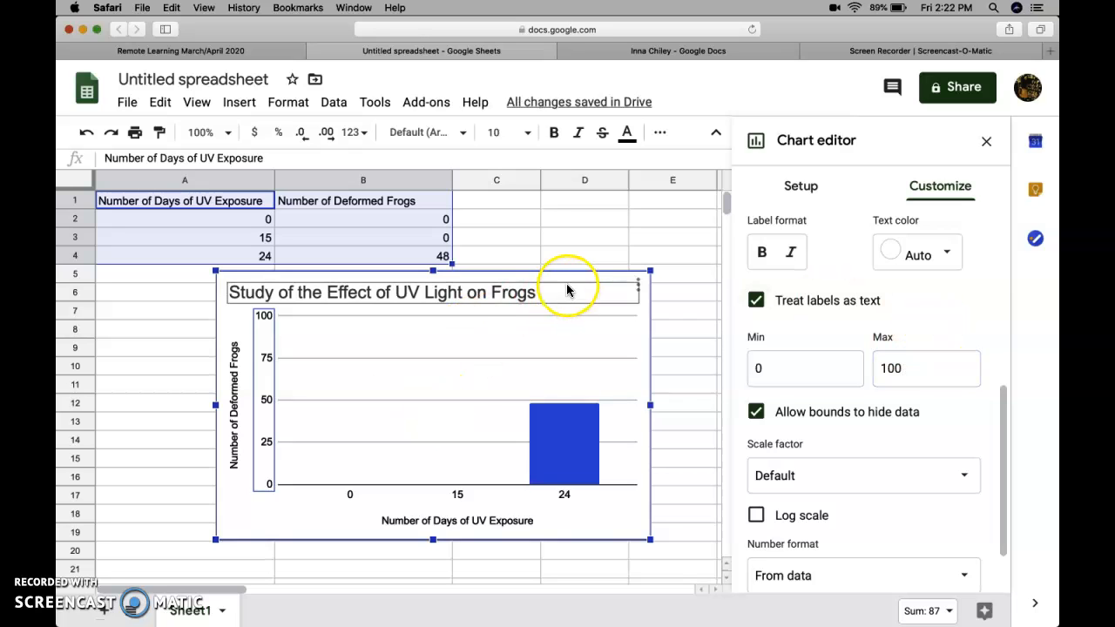
pyautogui.moveTo(579, 277); pyautogui.dragTo(582, 285)
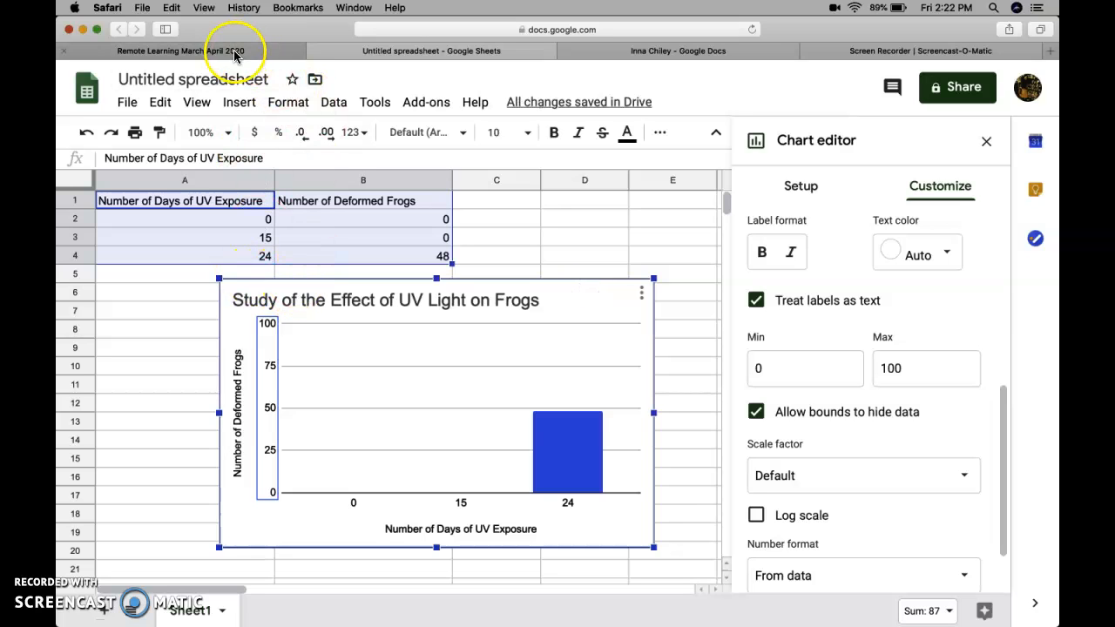
# - Switch to the Google Docs answer document and add item "13." on a new line under the Tuesday 3/17 heading
pyautogui.click(678, 54)
pyautogui.scroll(-3, 714, 557)
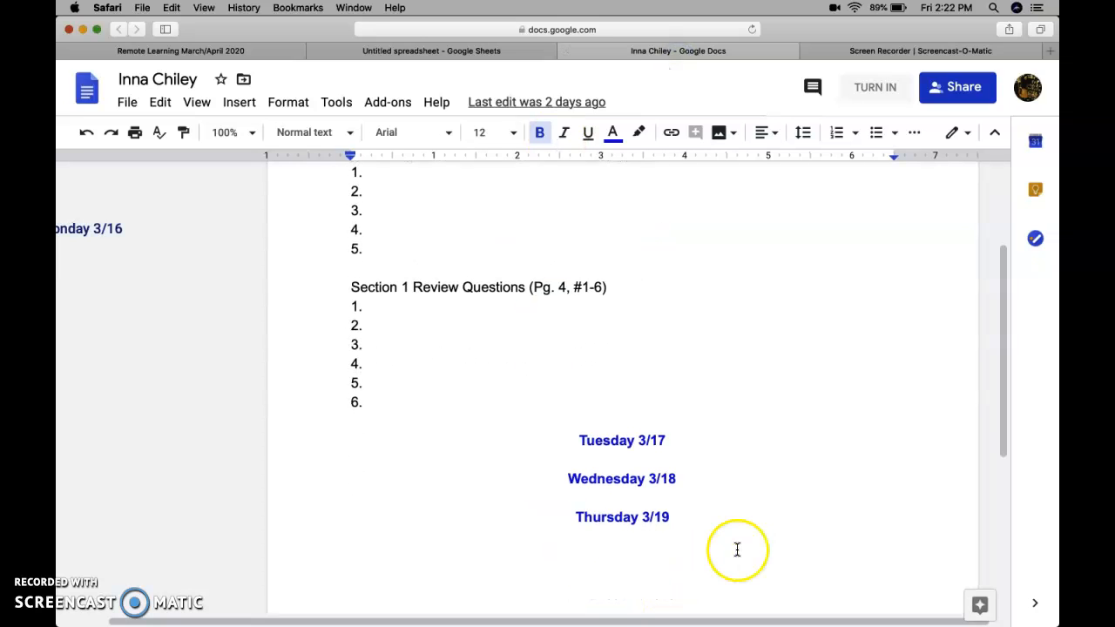
pyautogui.click(640, 454)
pyautogui.write('13.')
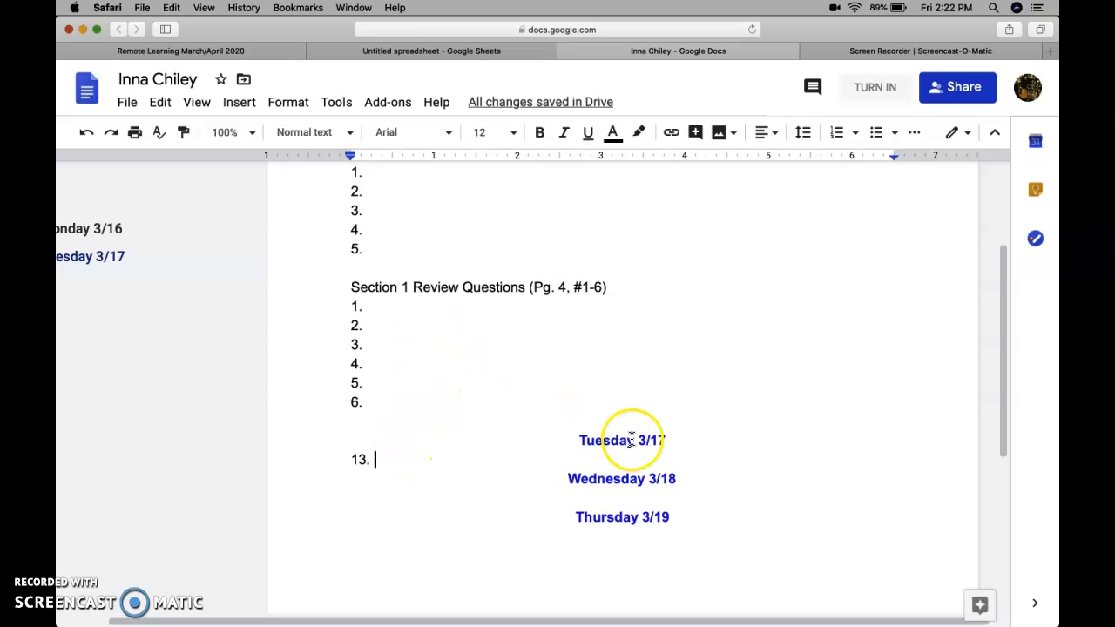
# - Insert the "Study of the Effect of UV Light on Frogs" chart from the untitled spreadsheet after item 13, linked to the spreadsheet
pyautogui.click(239, 103)
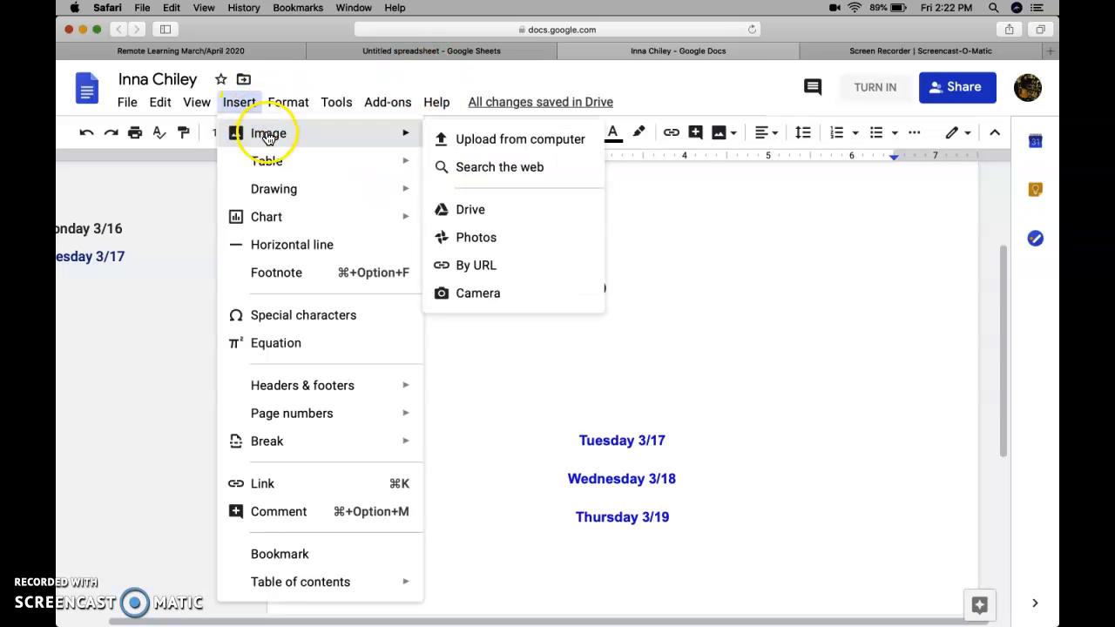
pyautogui.moveTo(286, 231)
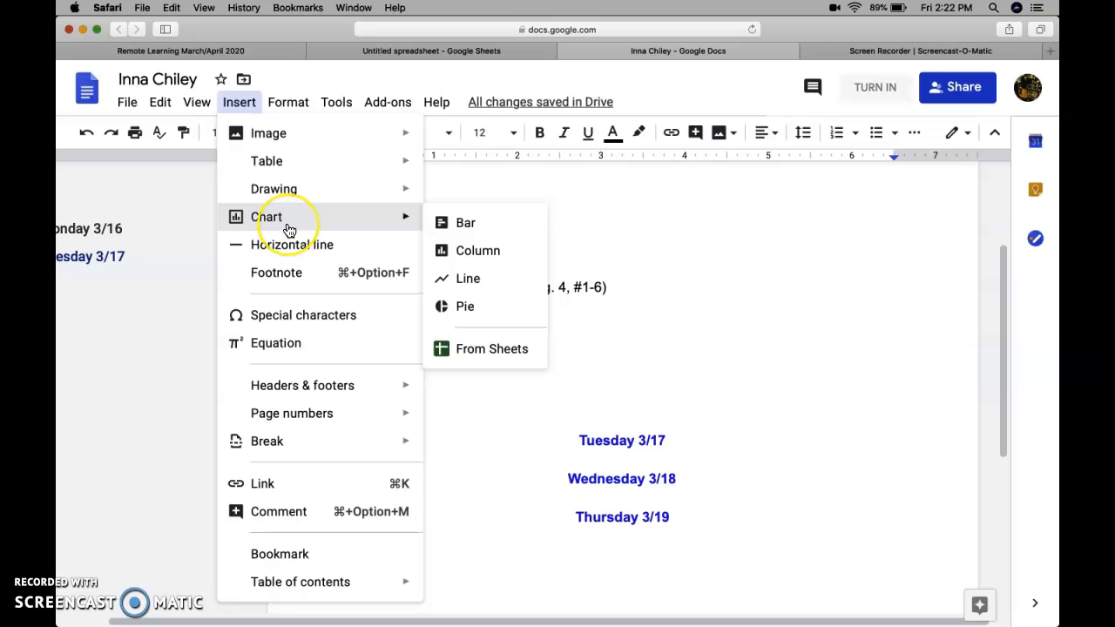
pyautogui.click(463, 352)
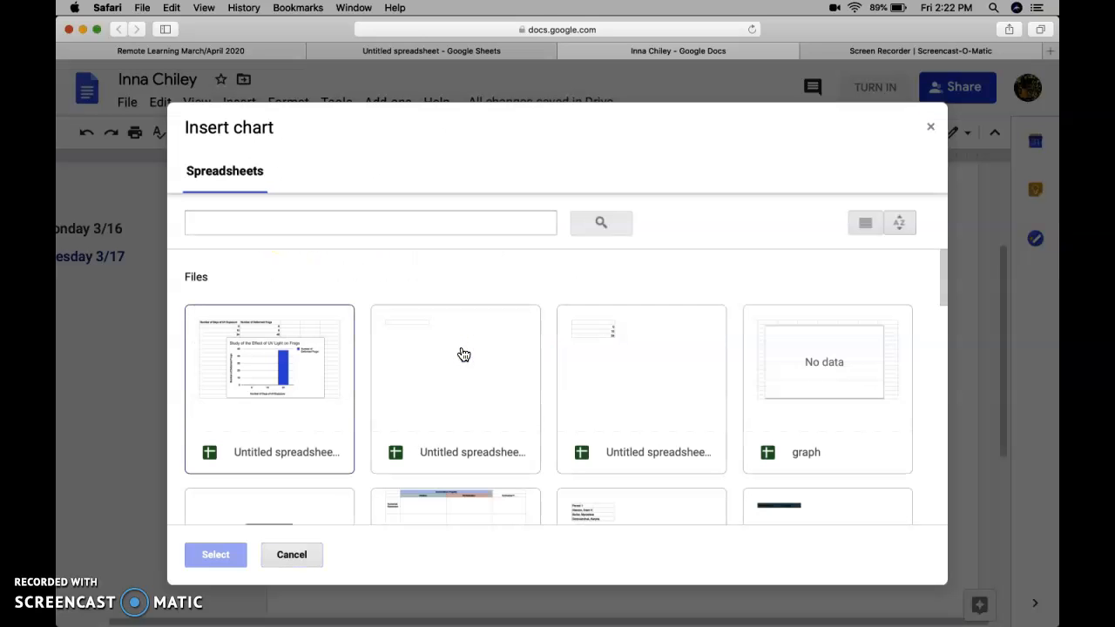
pyautogui.click(262, 397)
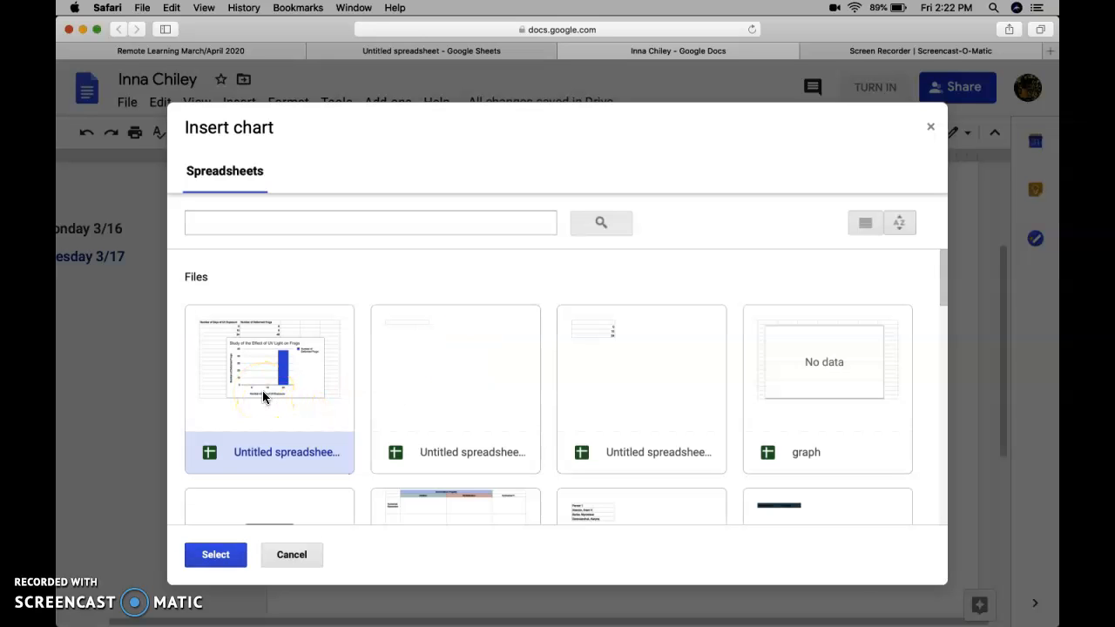
pyautogui.doubleClick(263, 396)
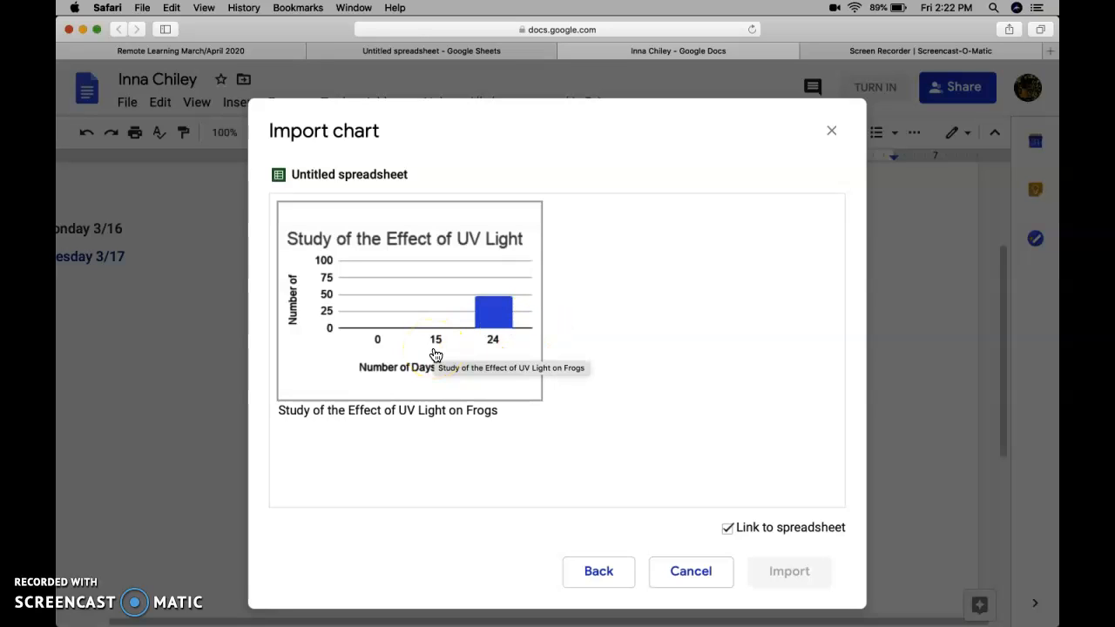
pyautogui.click(404, 303)
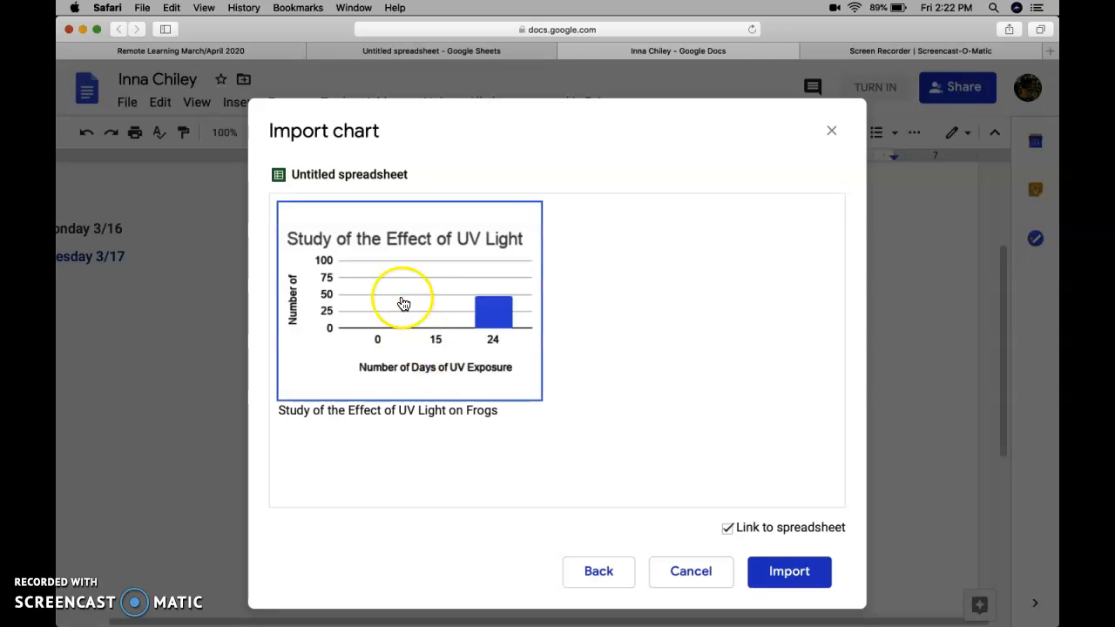
pyautogui.click(789, 586)
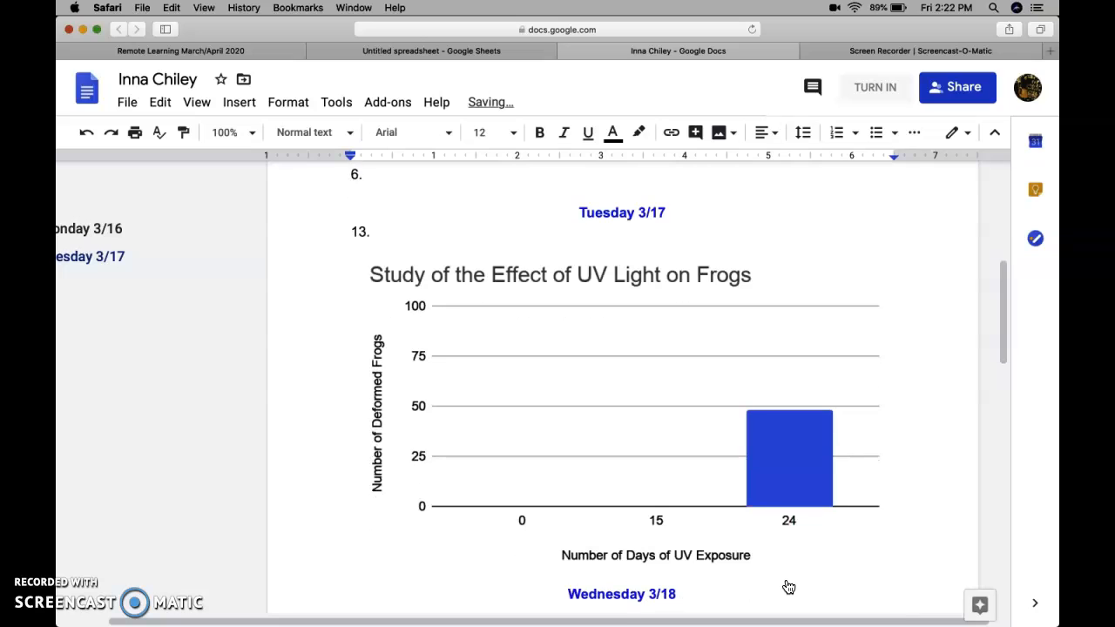
# - Shrink the inserted chart to about four inches wide and place it on its own line below "13."
pyautogui.click(724, 506)
pyautogui.moveTo(898, 580); pyautogui.dragTo(669, 450)
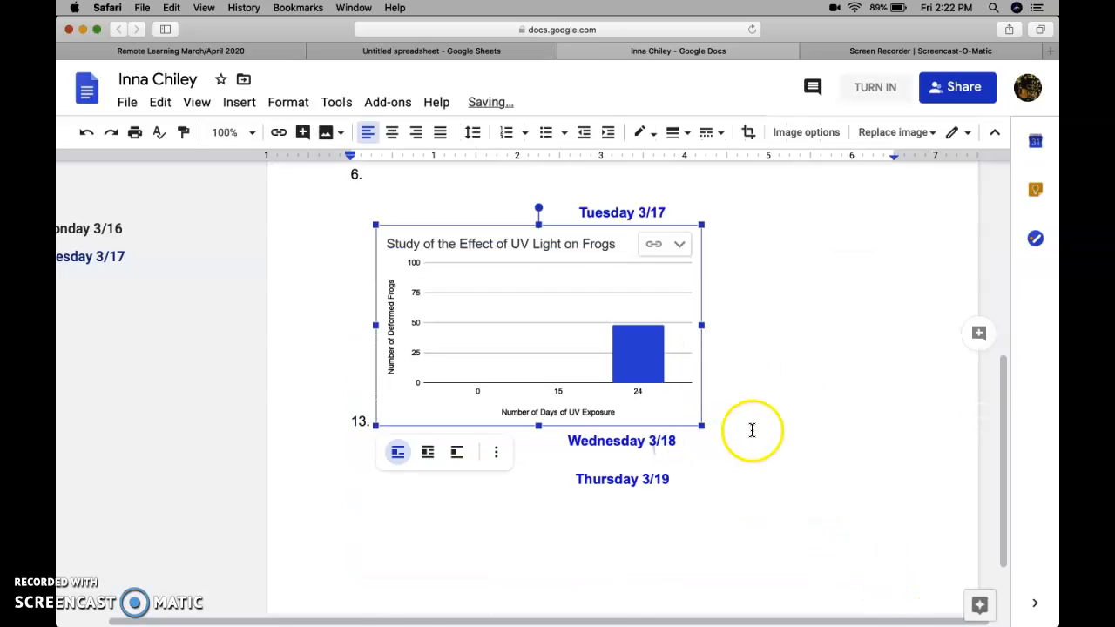
pyautogui.click(724, 410)
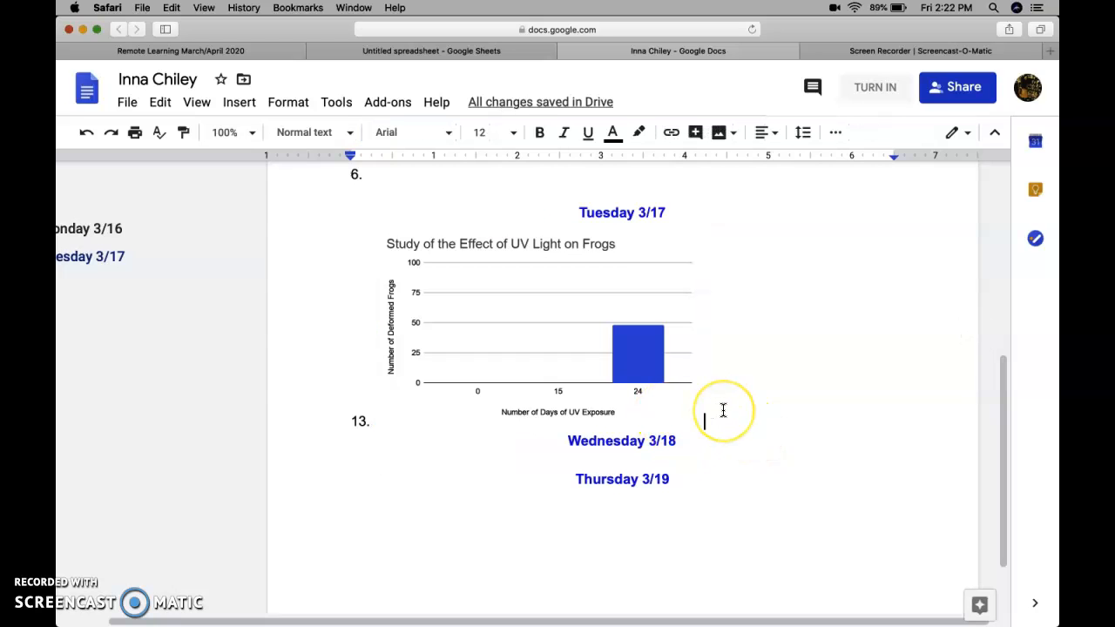
pyautogui.press('Return')
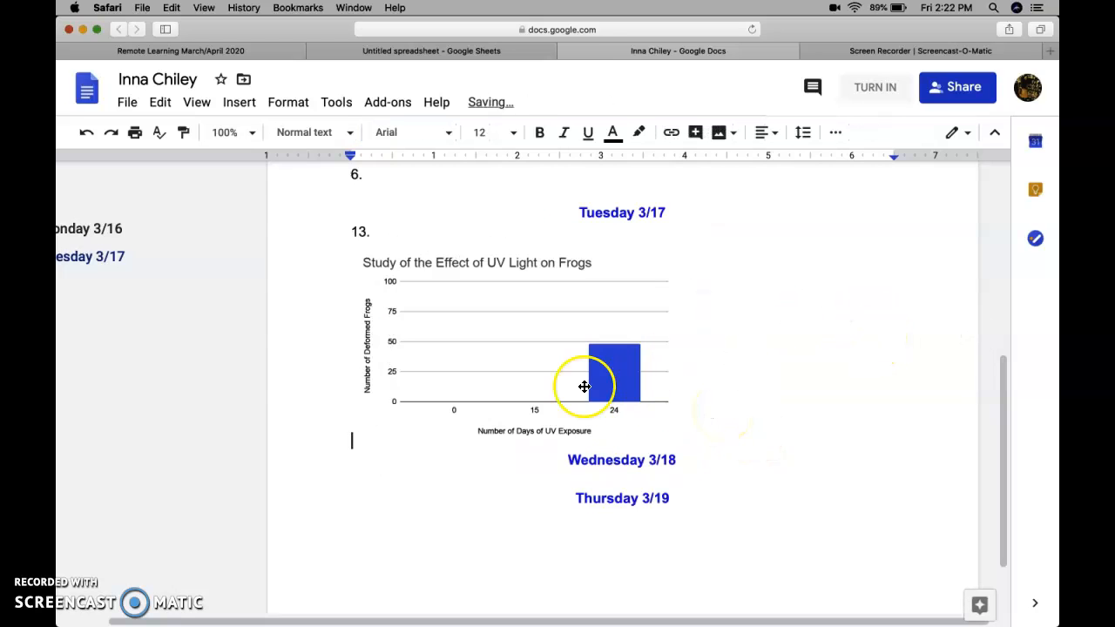
pyautogui.click(521, 378)
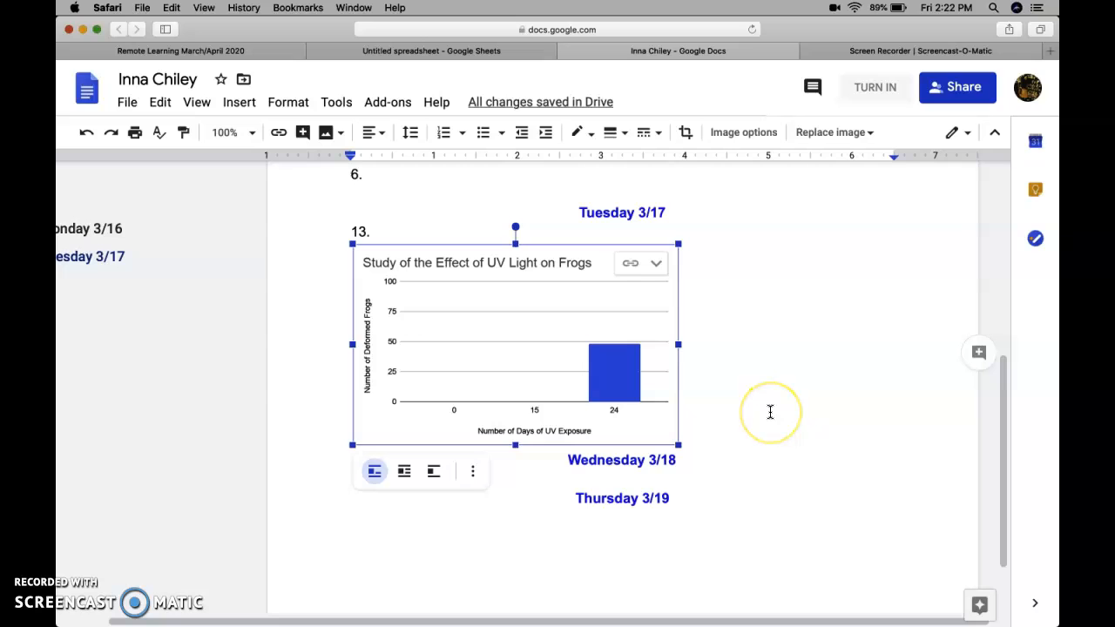
# - Switch to the Google Sheets spreadsheet, review the chart's setup and customization settings, and open its chart style options
pyautogui.click(410, 54)
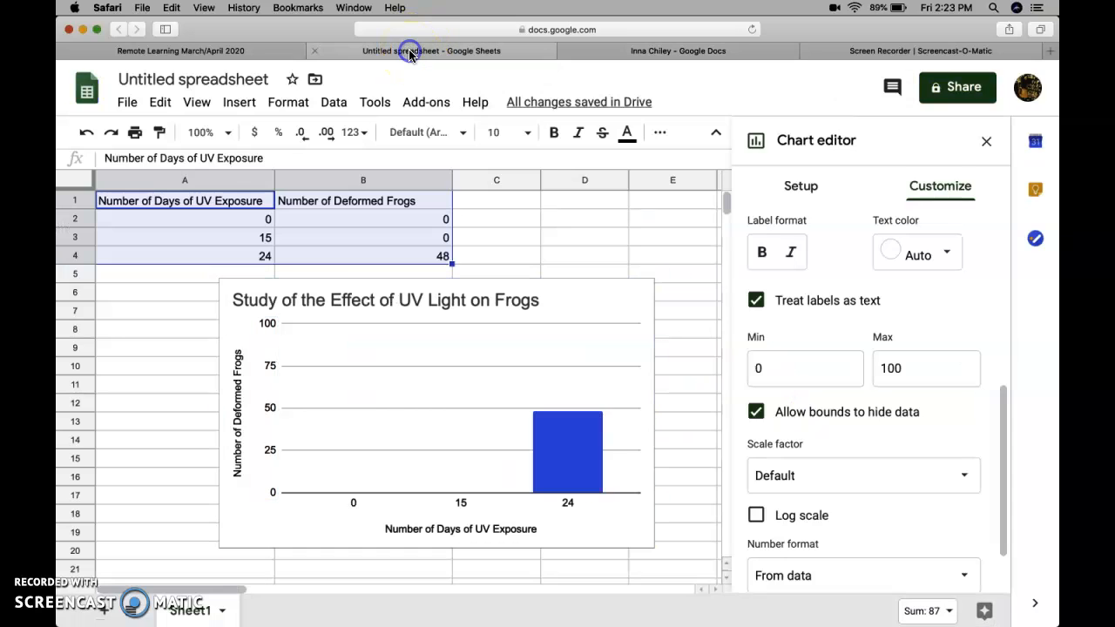
pyautogui.click(375, 378)
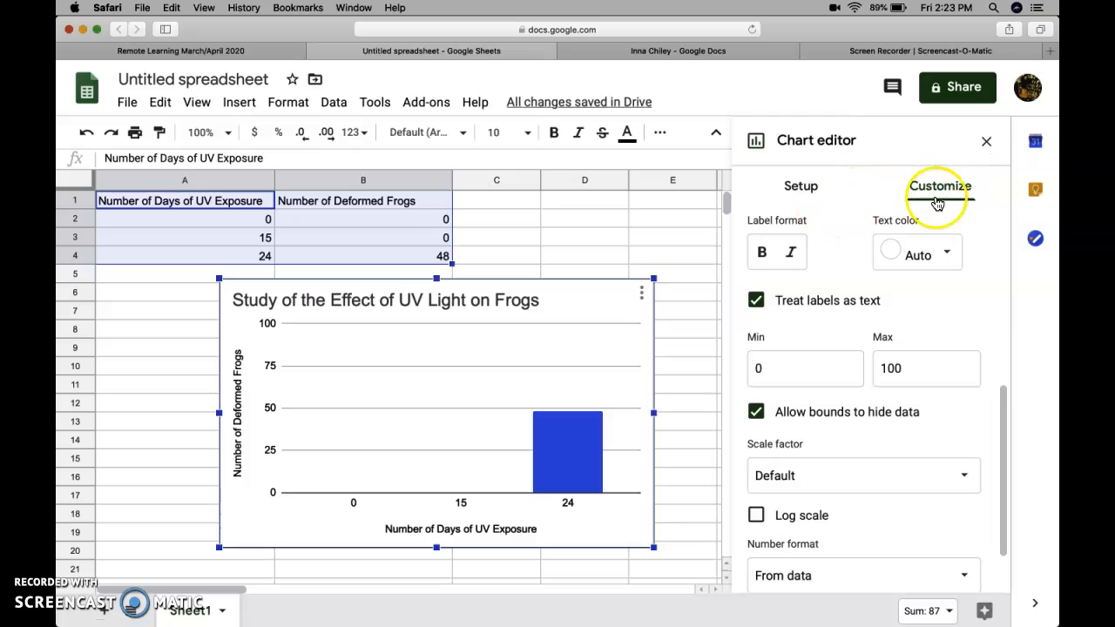
pyautogui.click(799, 202)
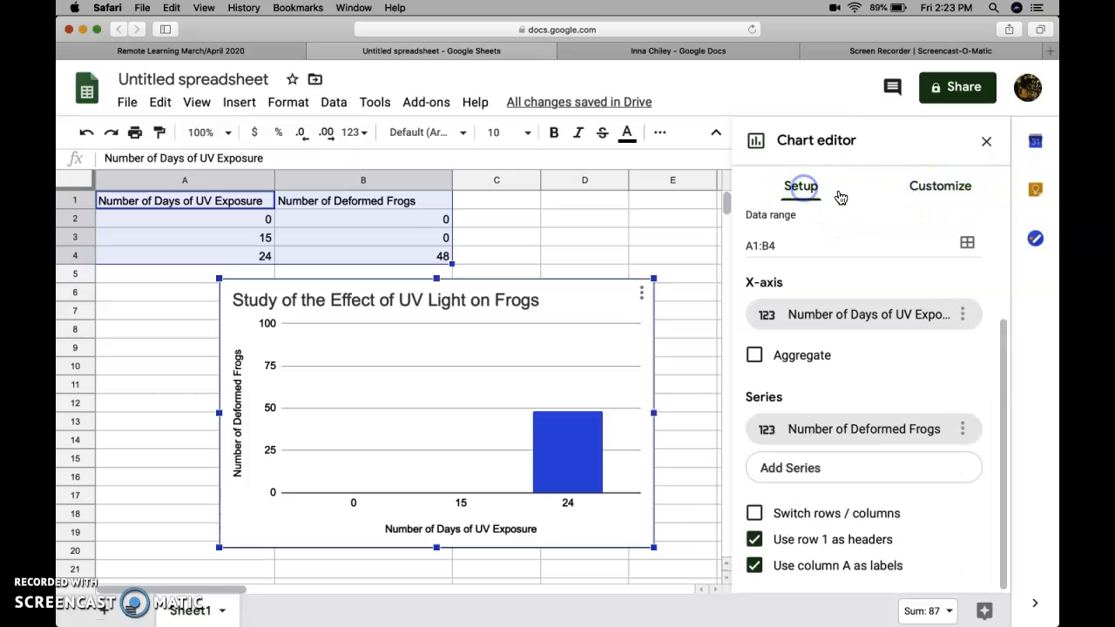
pyautogui.click(943, 186)
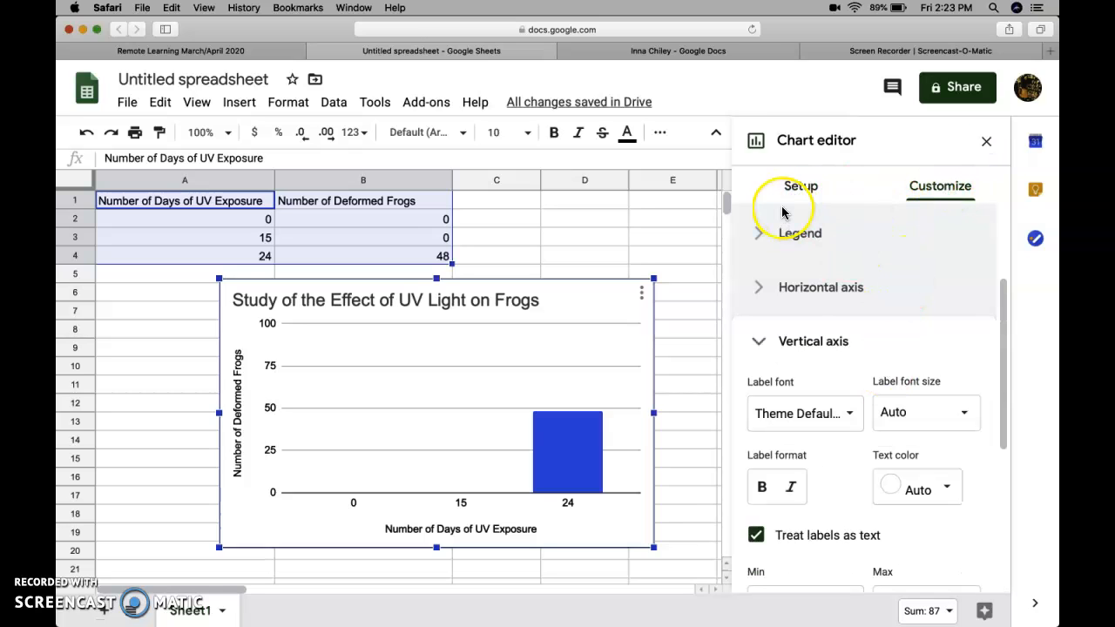
pyautogui.click(801, 185)
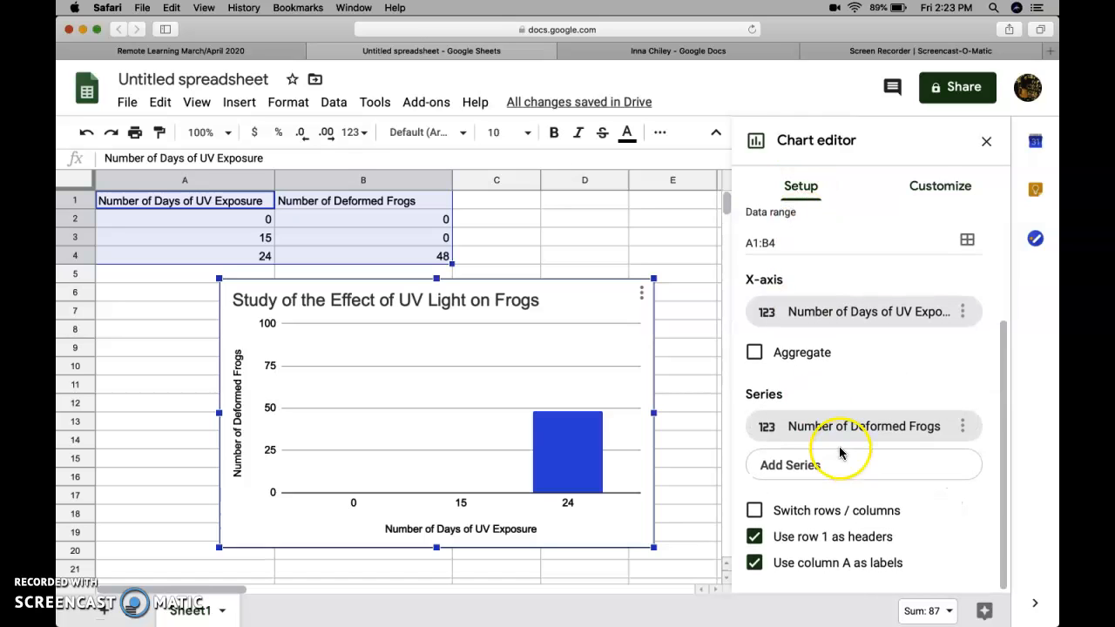
pyautogui.click(946, 187)
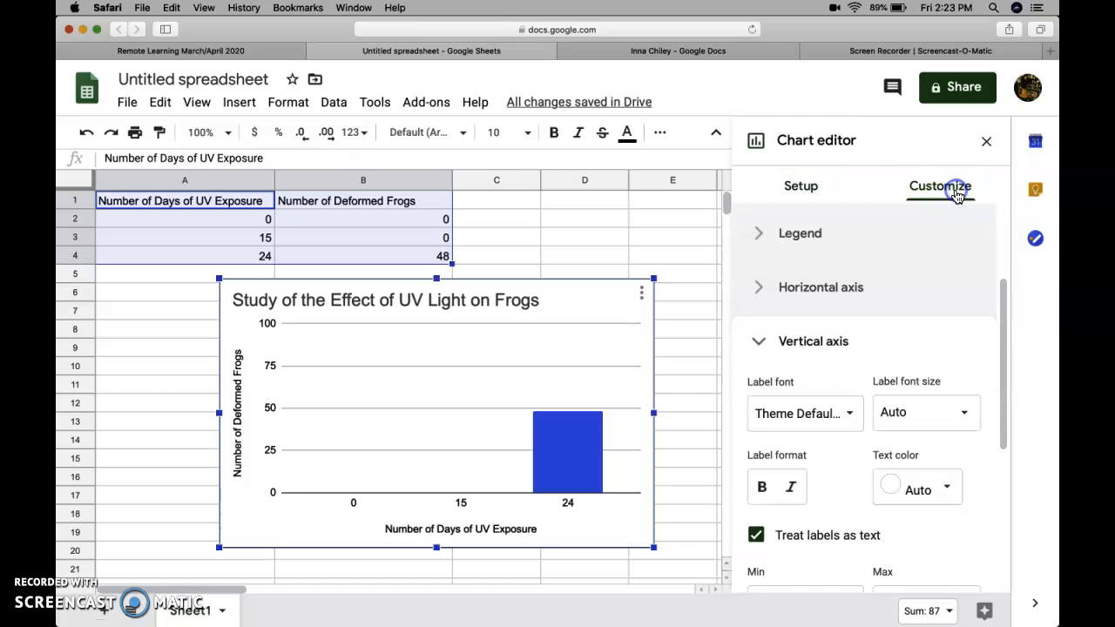
pyautogui.click(758, 342)
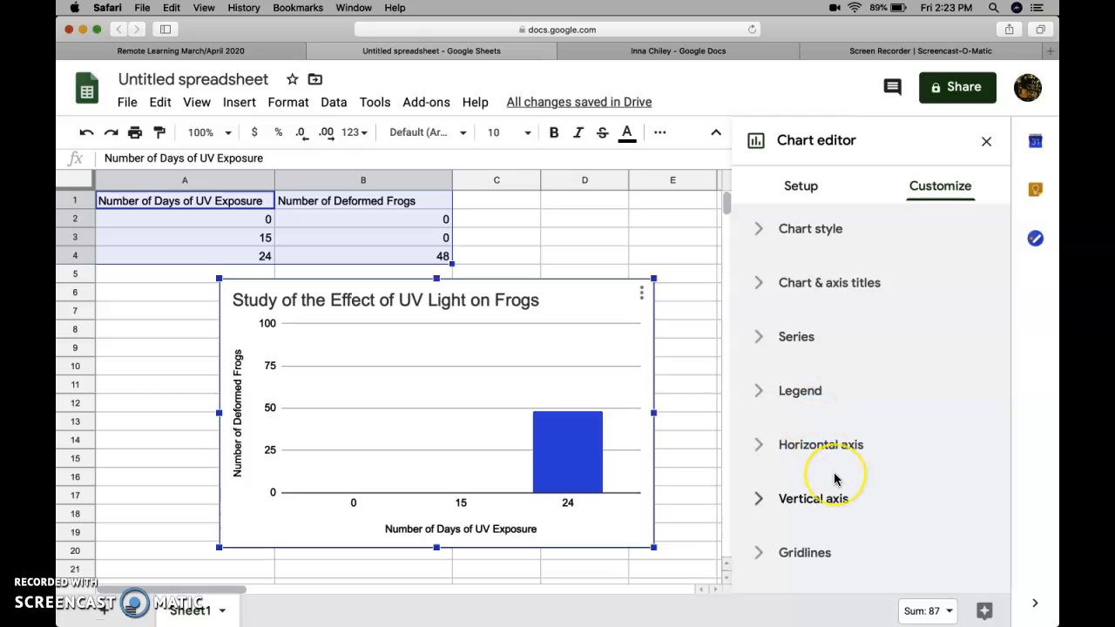
pyautogui.click(824, 230)
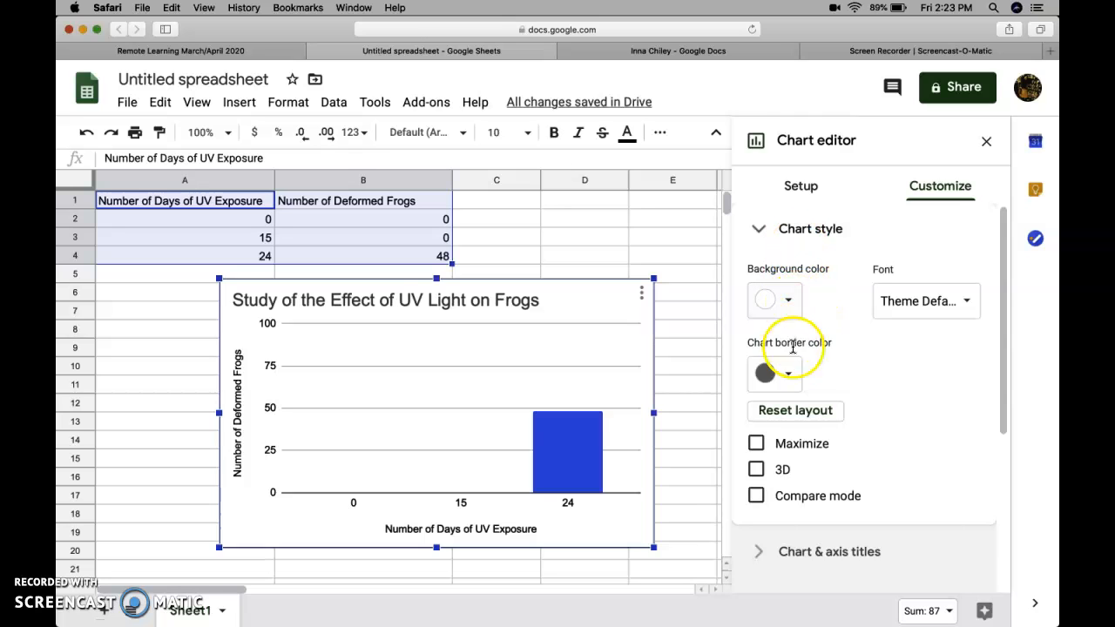
# - Try light purple, light red and gray as the chart's background color, ending on light purple
pyautogui.click(796, 298)
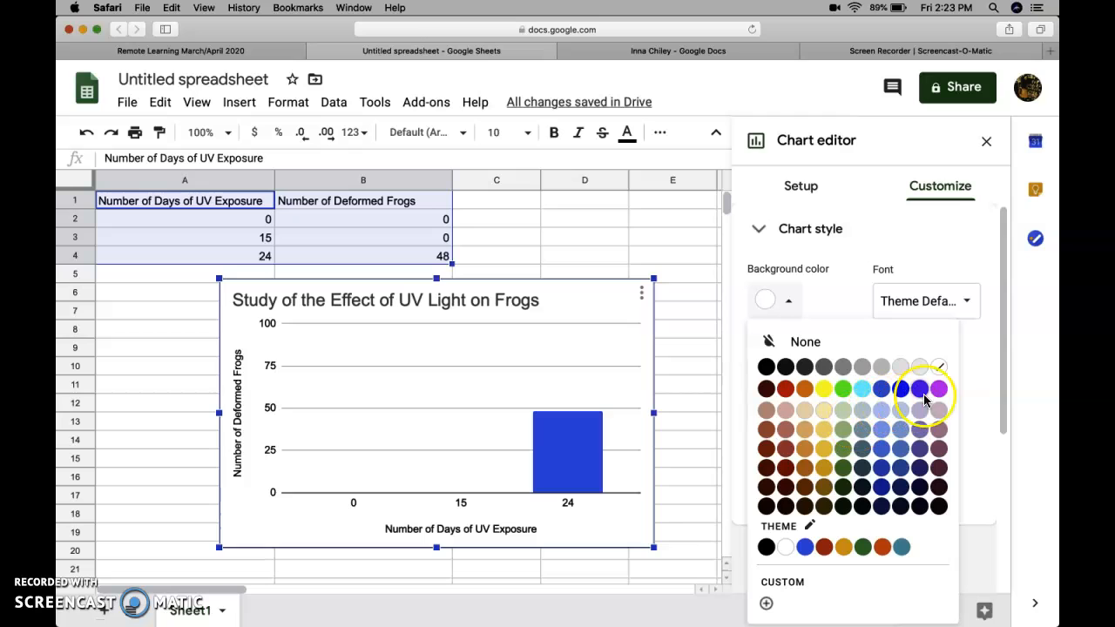
pyautogui.click(919, 416)
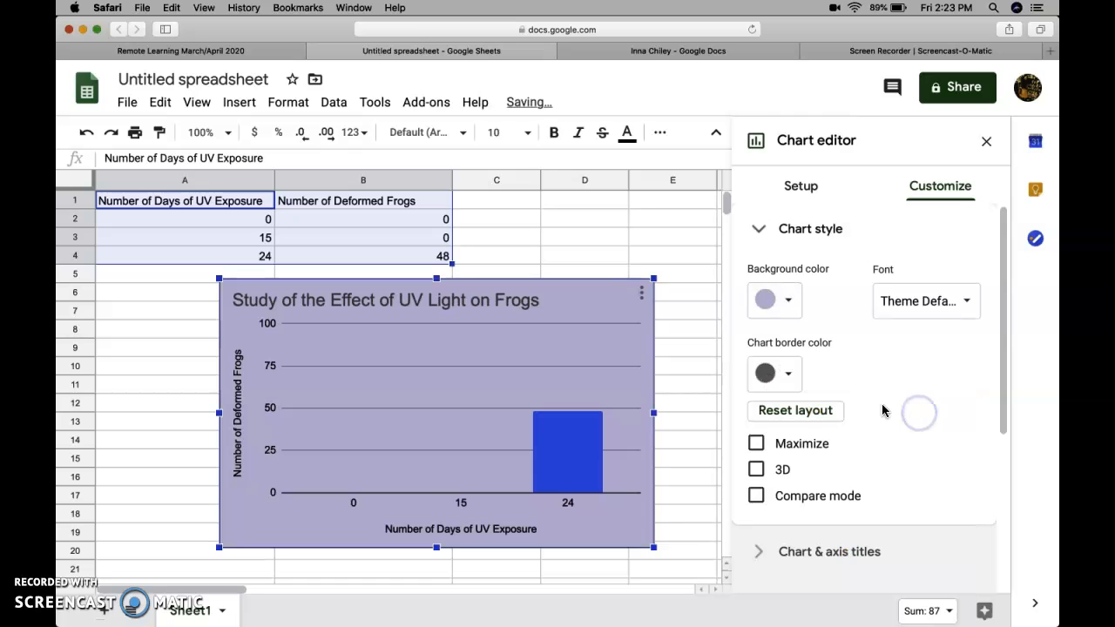
pyautogui.click(787, 301)
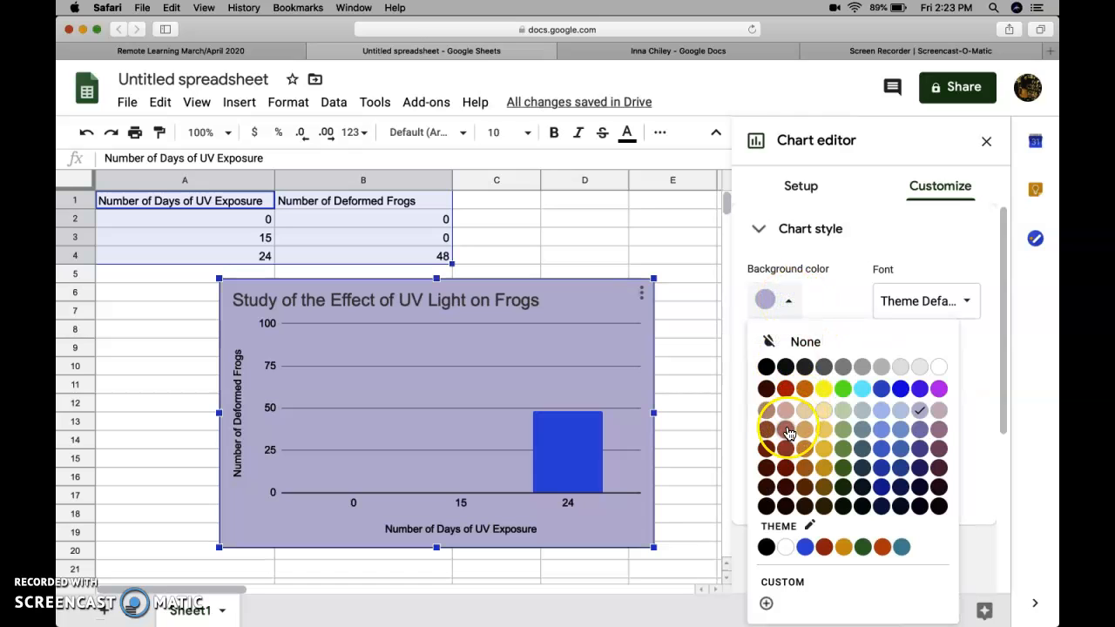
pyautogui.click(786, 429)
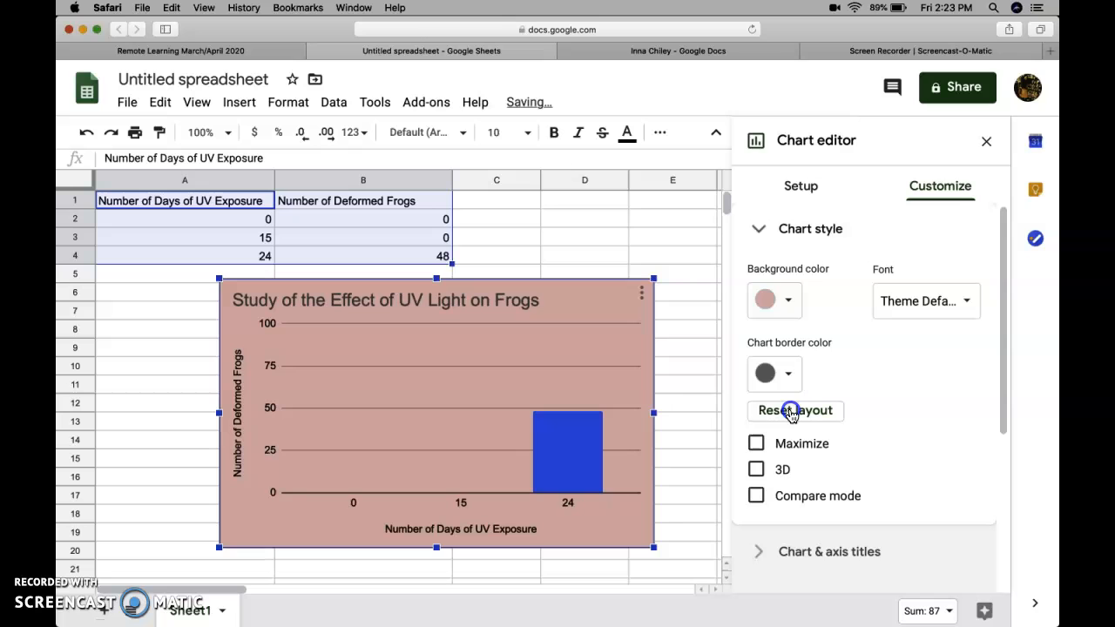
pyautogui.click(787, 301)
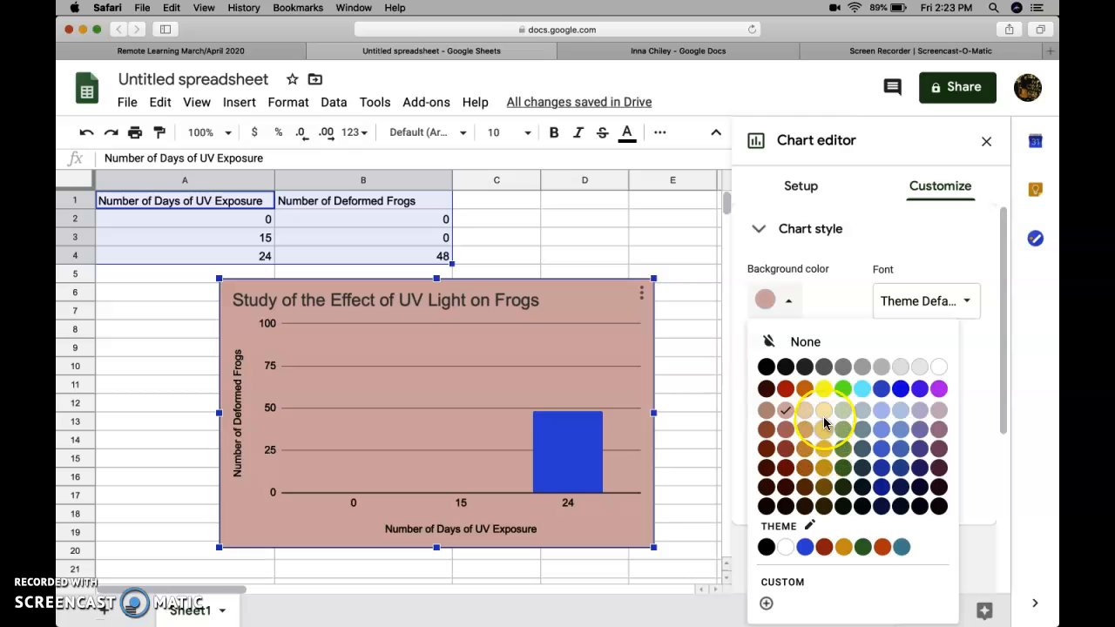
pyautogui.click(861, 366)
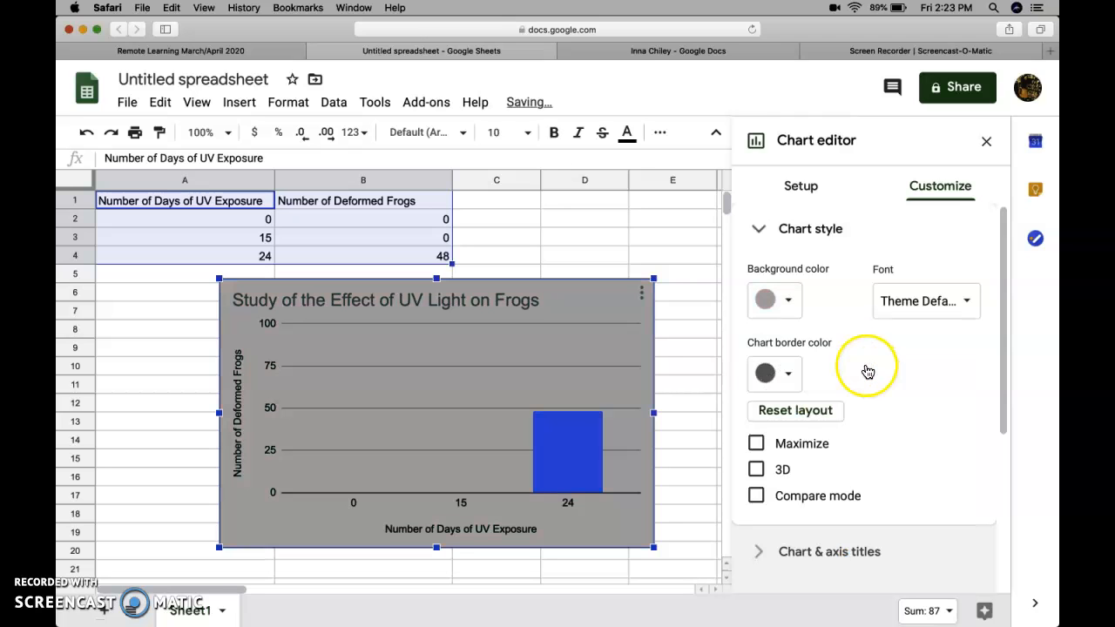
pyautogui.click(784, 305)
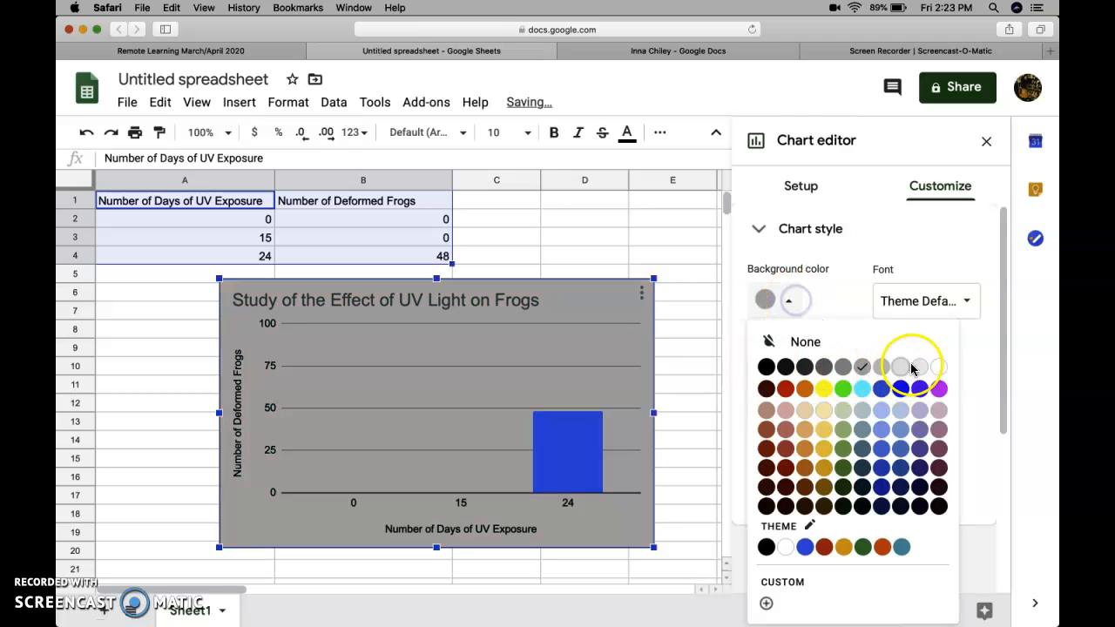
pyautogui.click(921, 416)
pyautogui.click(790, 303)
pyautogui.click(887, 400)
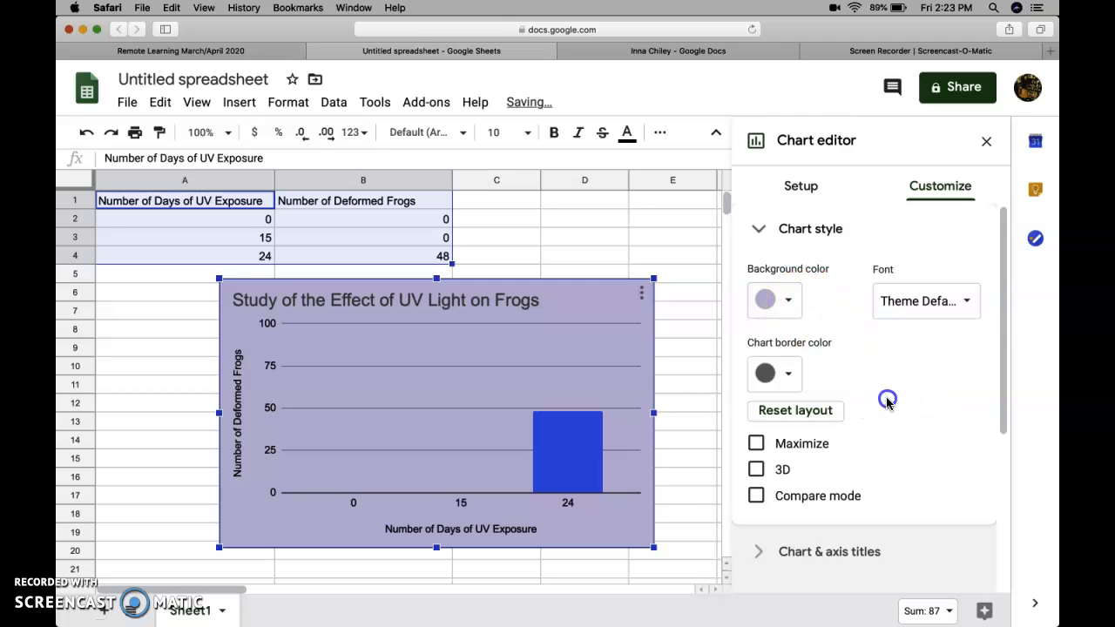
# - Set the chart's border color to near-black and its background to light blue, after trying light yellow and light orange backgrounds
pyautogui.click(789, 373)
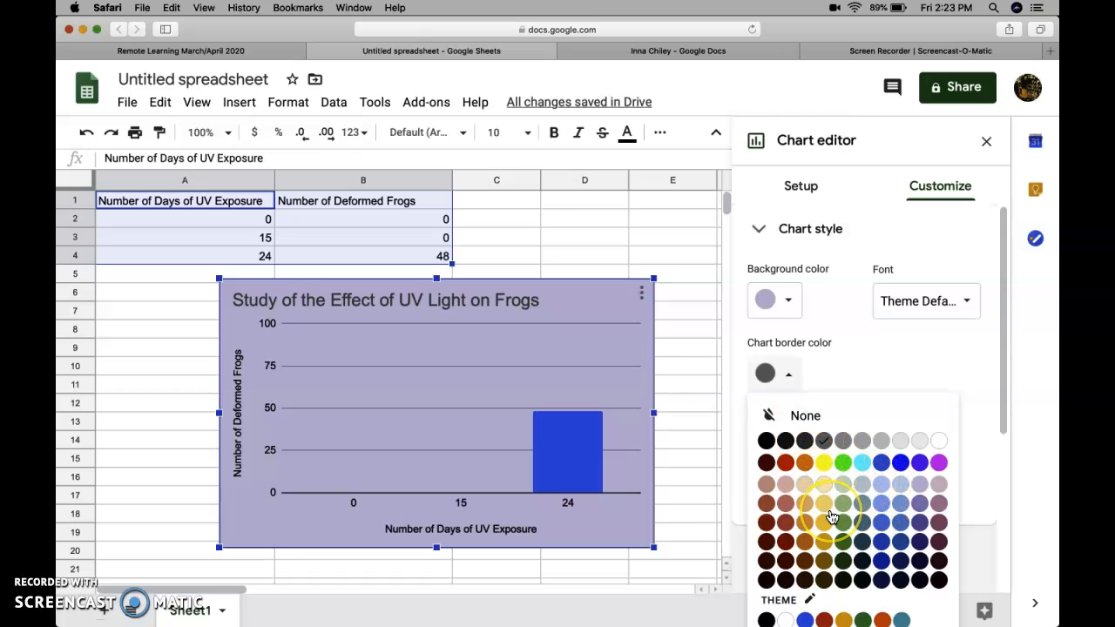
pyautogui.click(789, 440)
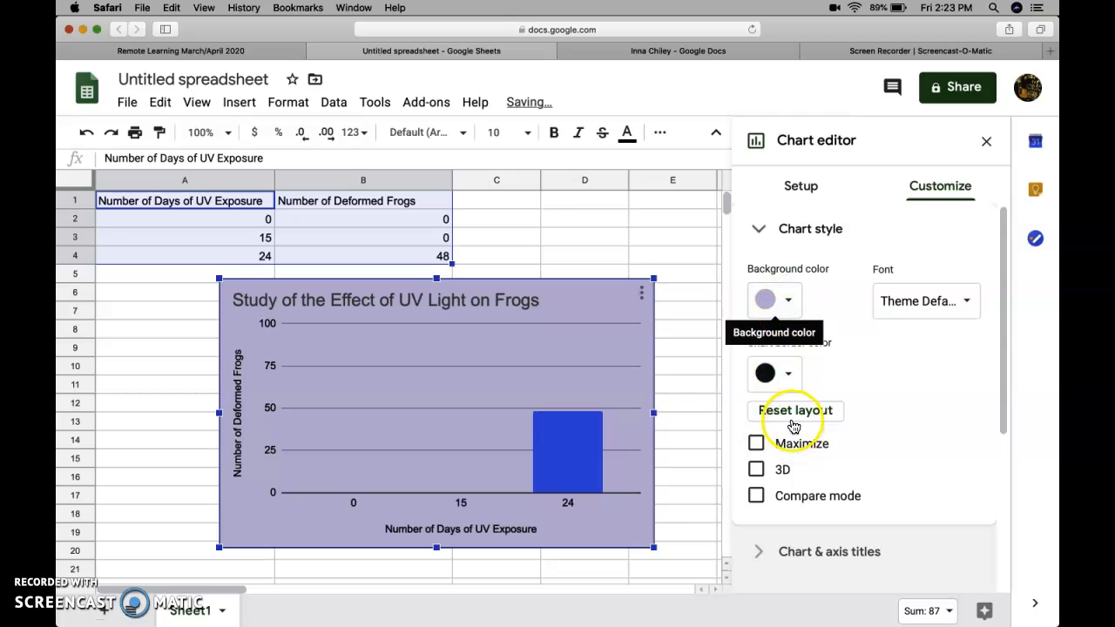
pyautogui.click(786, 301)
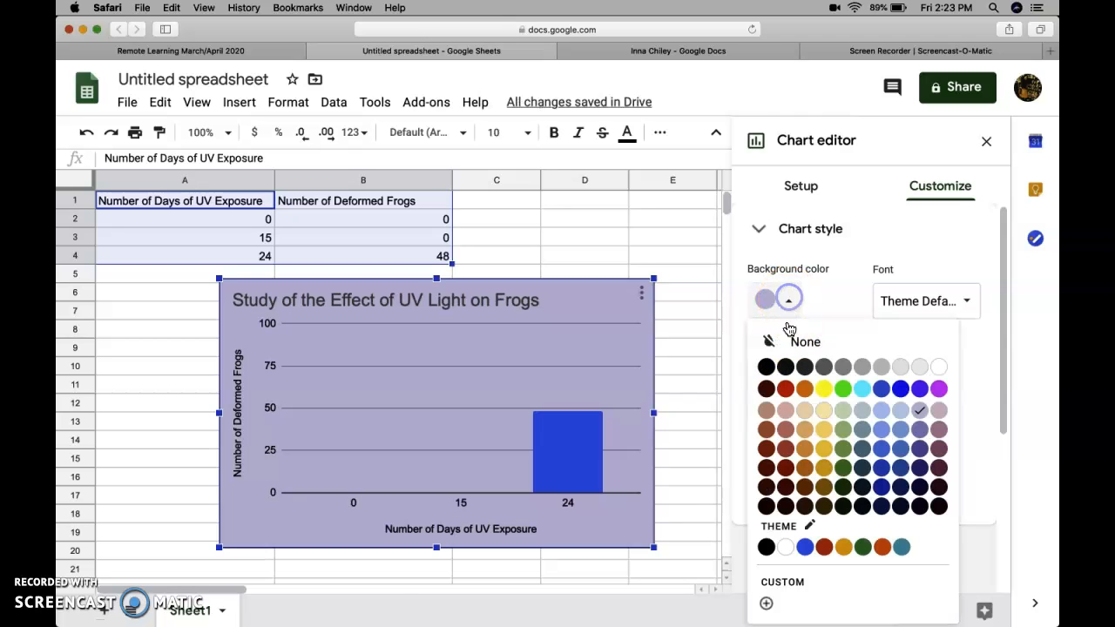
pyautogui.click(822, 414)
pyautogui.click(793, 294)
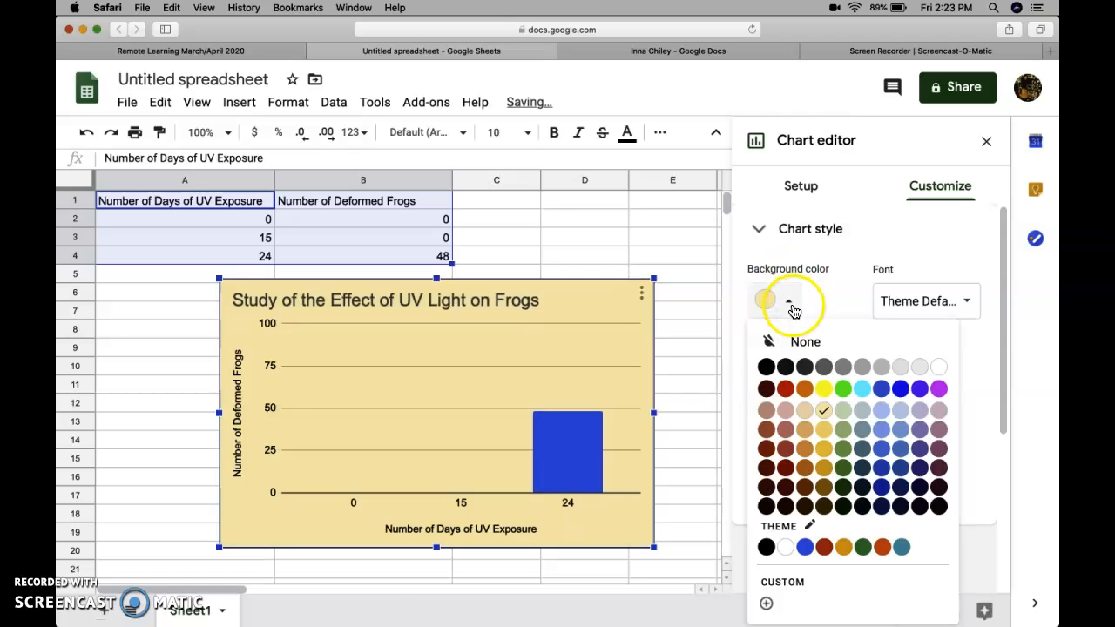
pyautogui.click(805, 411)
pyautogui.click(791, 314)
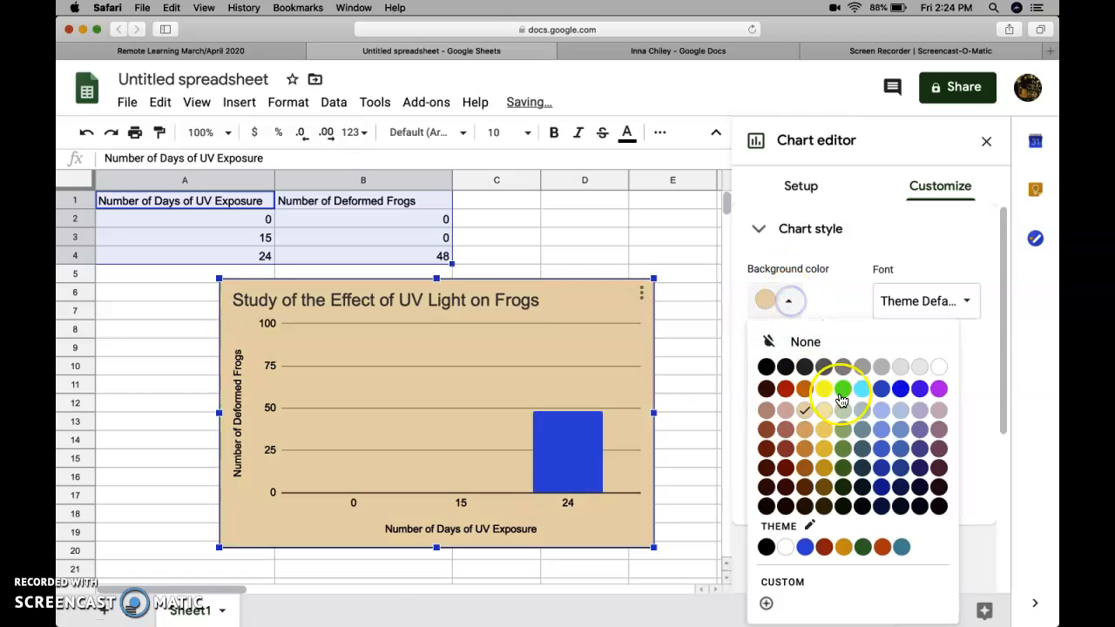
pyautogui.click(920, 410)
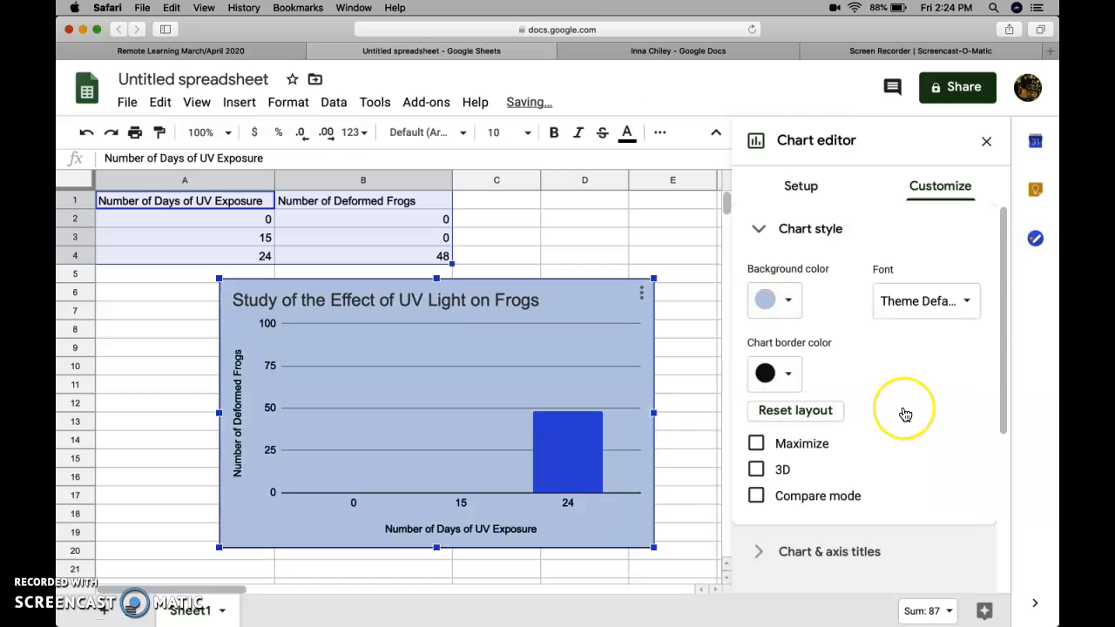
# - Set the Number of Deformed Frogs series color to light red, after trying purple
pyautogui.click(567, 454)
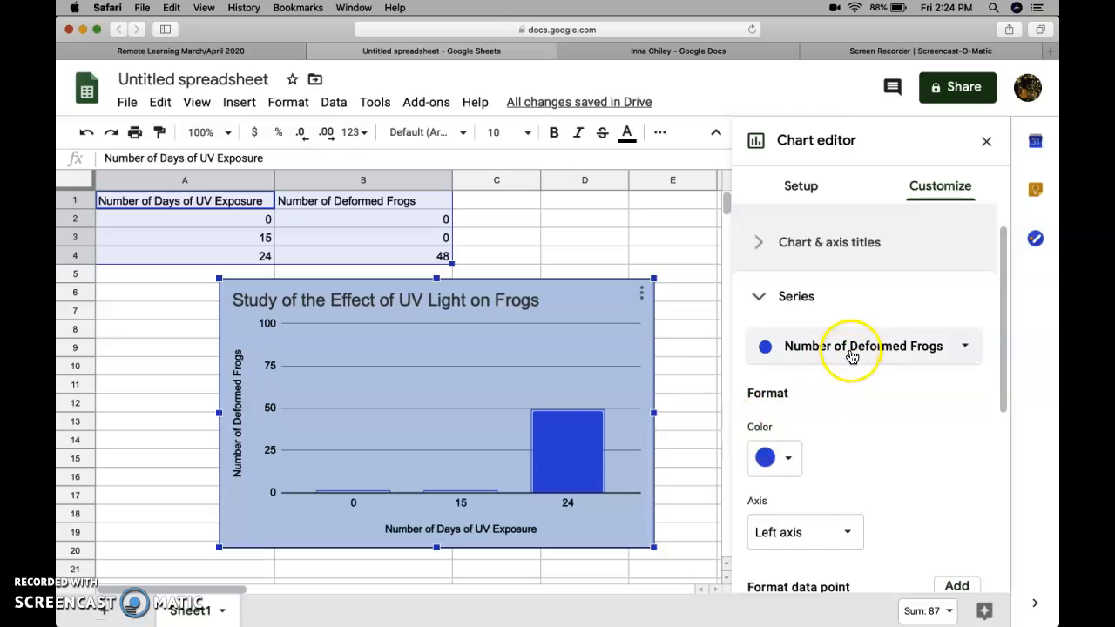
pyautogui.click(788, 459)
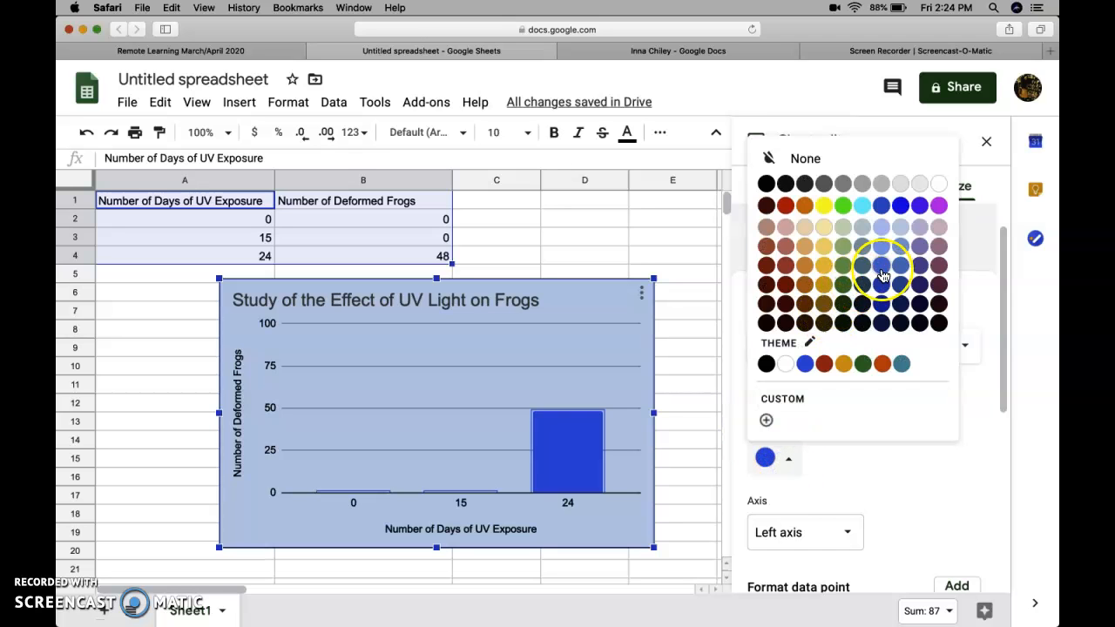
pyautogui.click(922, 209)
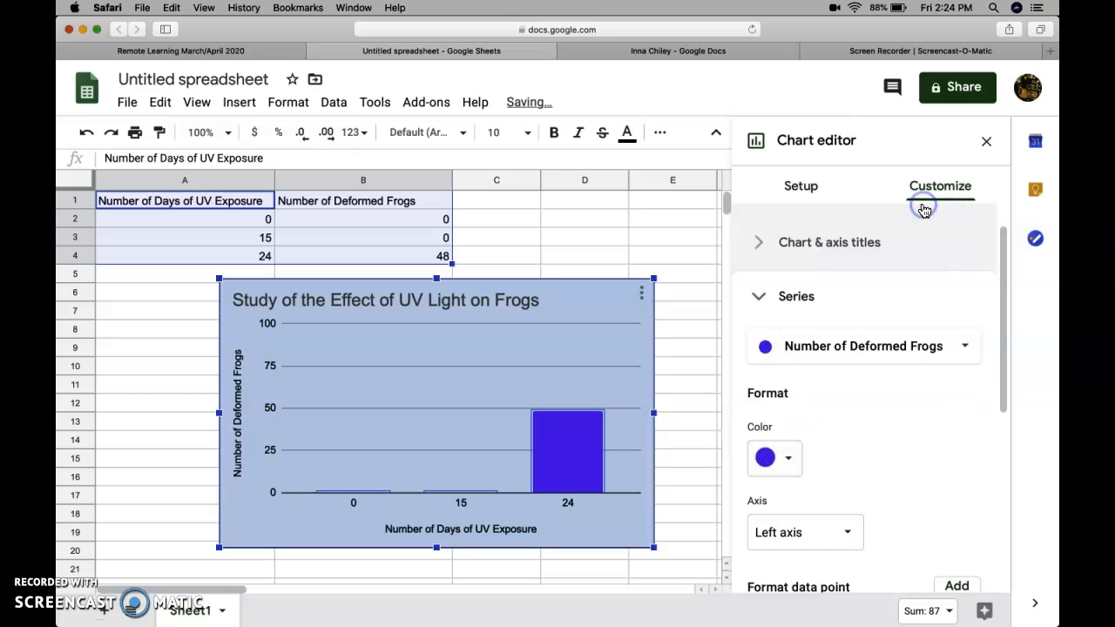
pyautogui.click(792, 461)
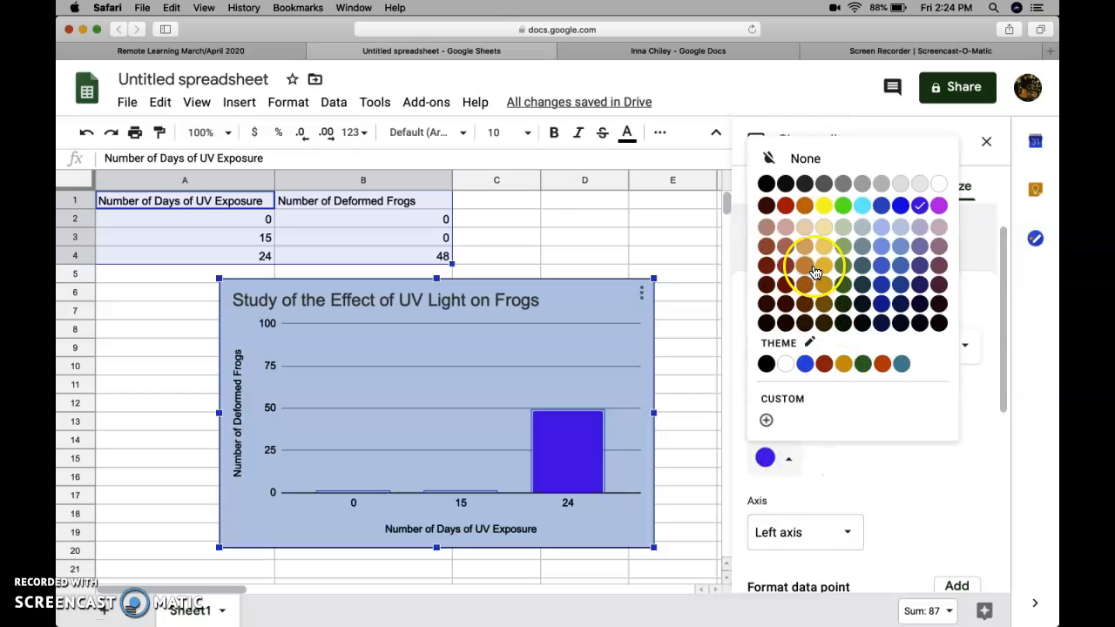
pyautogui.click(785, 228)
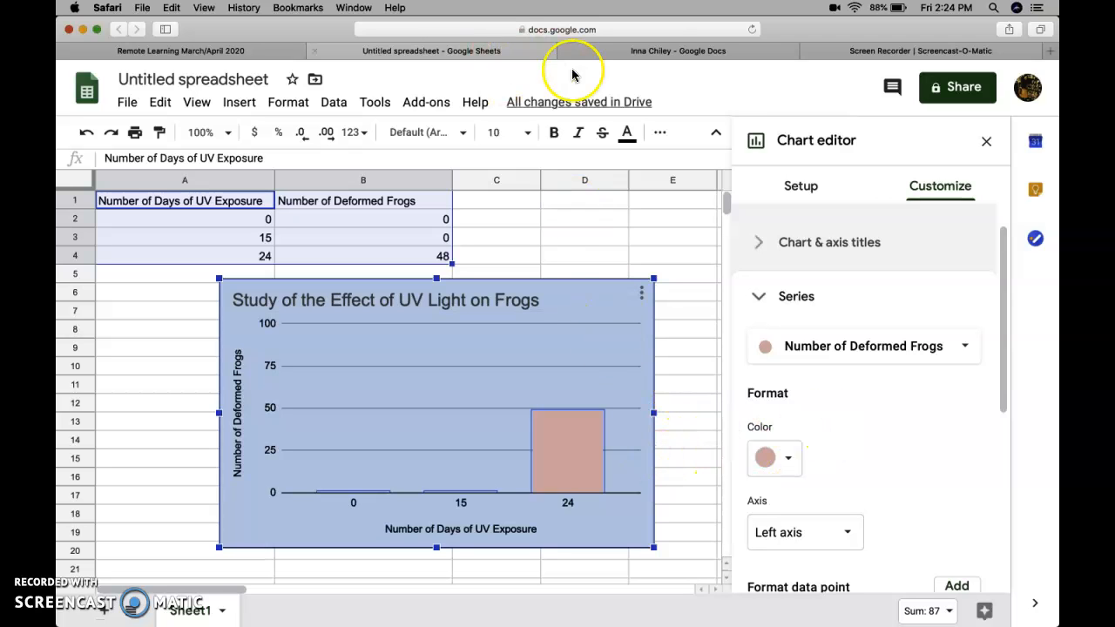
# - Switch to the Google Docs answer document and replace the old chart below "13." with the recolored chart, linked to the untitled spreadsheet
pyautogui.click(663, 54)
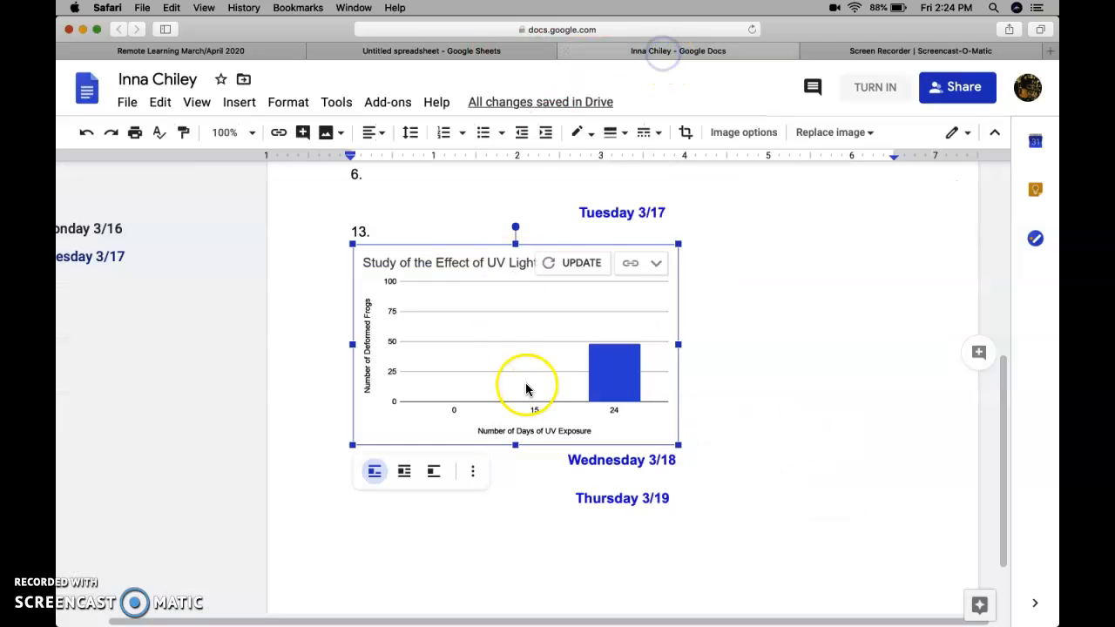
pyautogui.press('BackSpace')
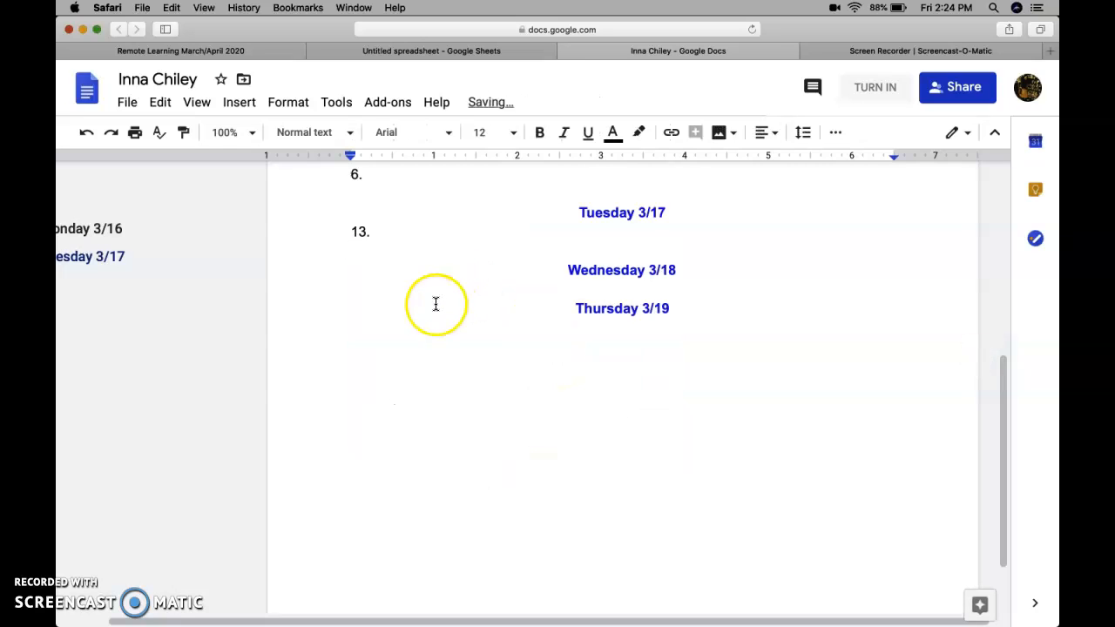
pyautogui.click(244, 104)
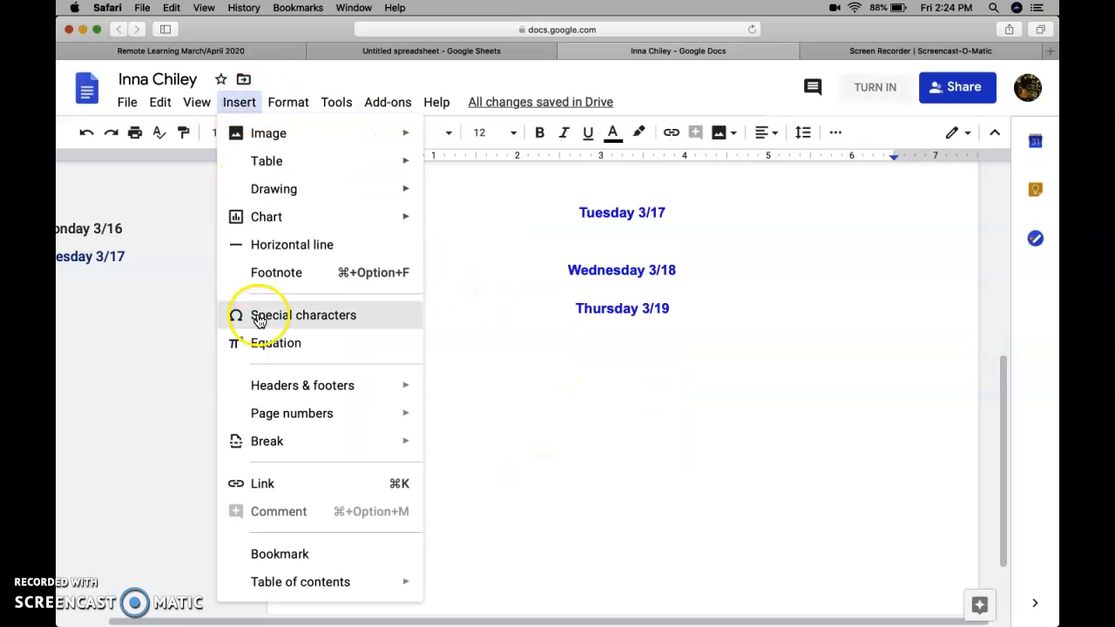
pyautogui.moveTo(279, 222)
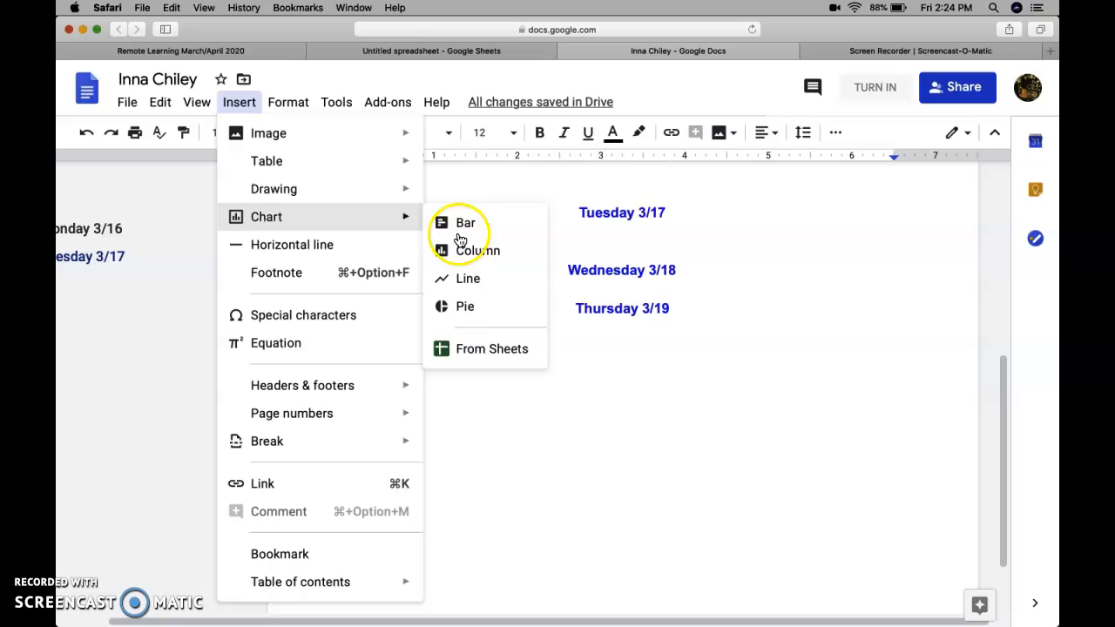
pyautogui.click(477, 345)
pyautogui.click(275, 381)
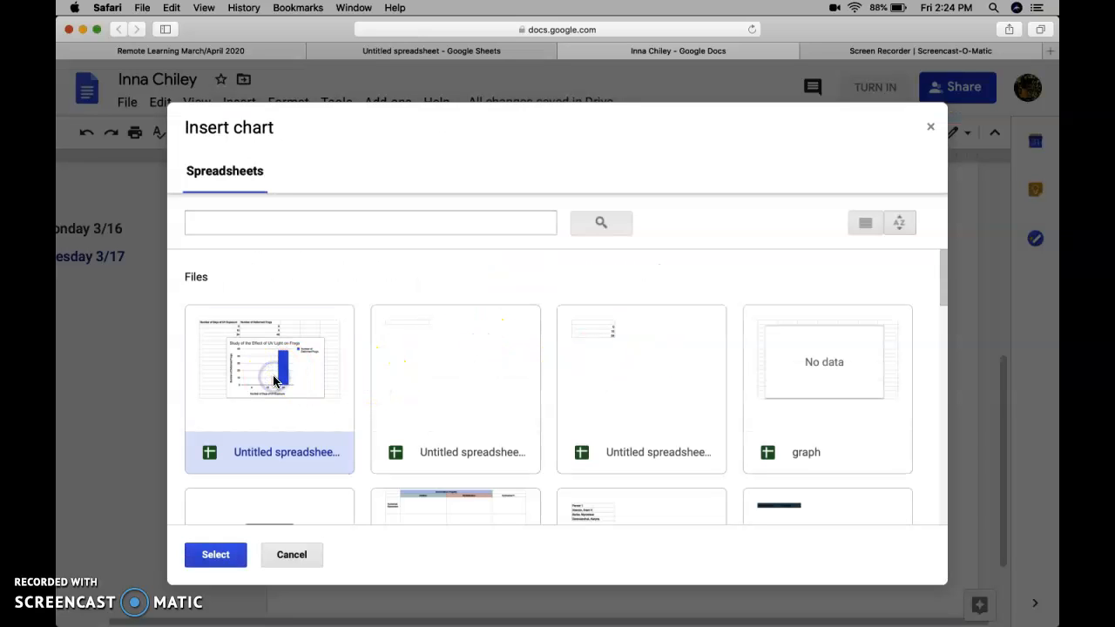
pyautogui.click(218, 554)
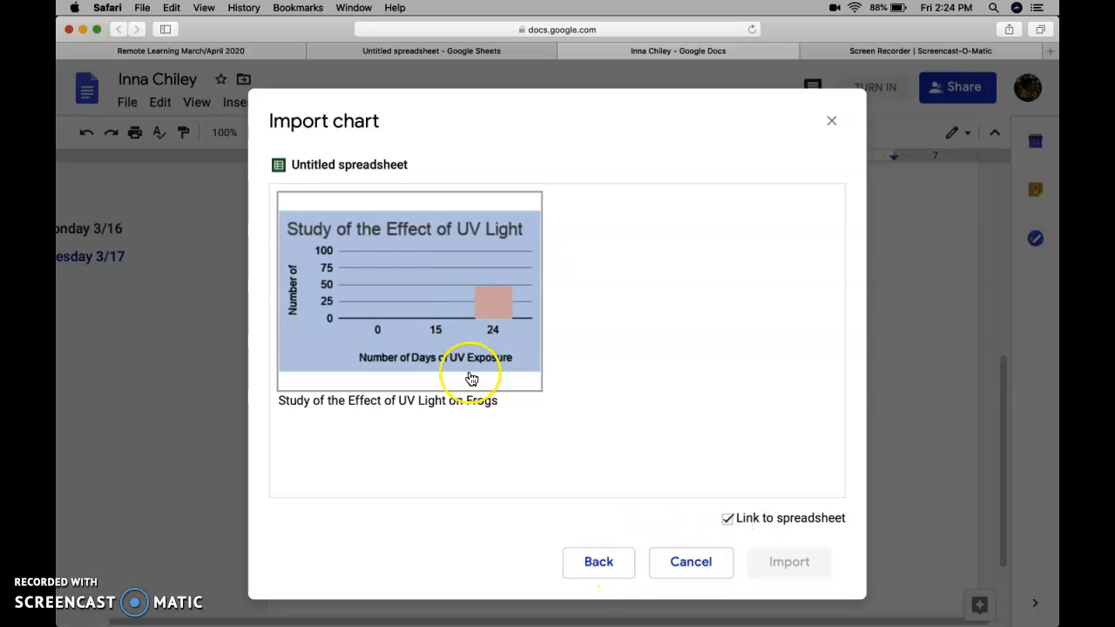
pyautogui.click(458, 336)
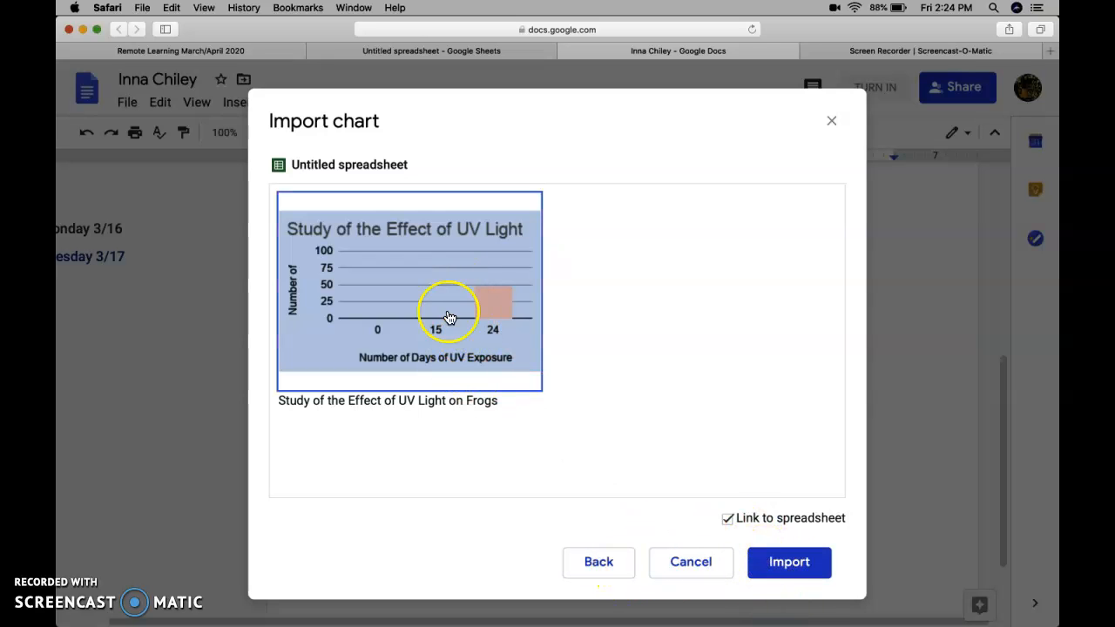
pyautogui.click(790, 564)
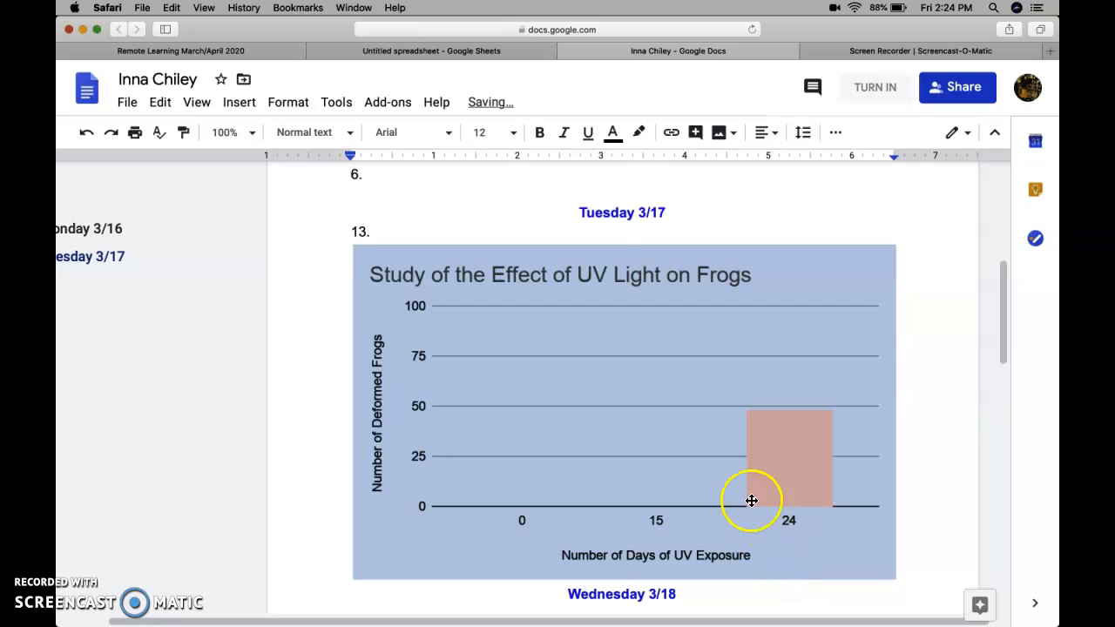
# - Shrink the newly imported frog chart proportionally to about 3.7 inches wide
pyautogui.click(751, 500)
pyautogui.moveTo(895, 580); pyautogui.dragTo(659, 419)
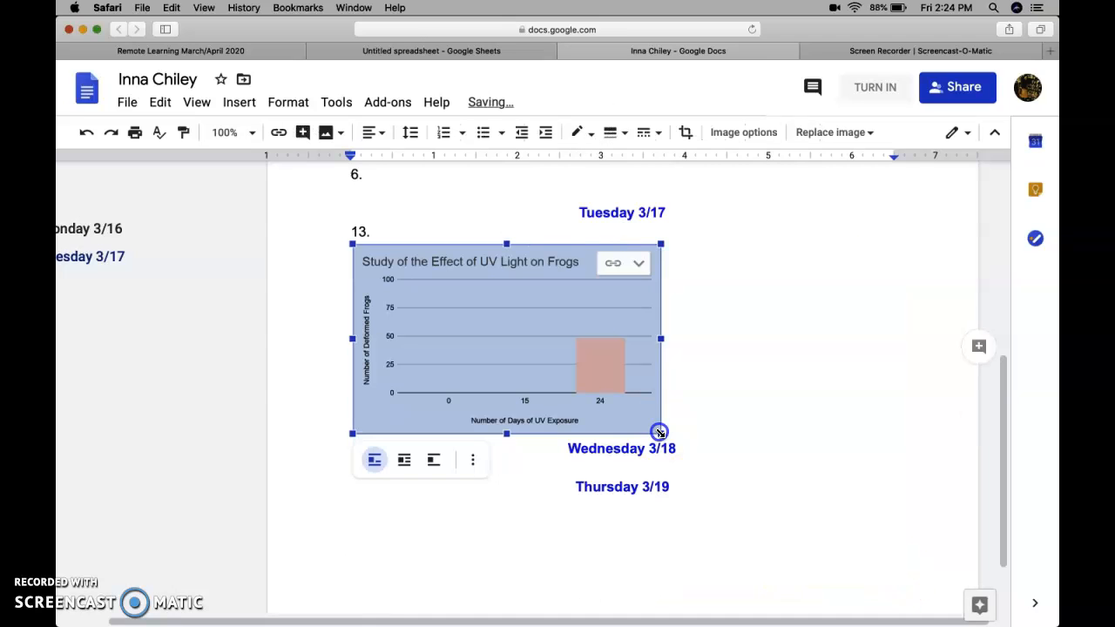